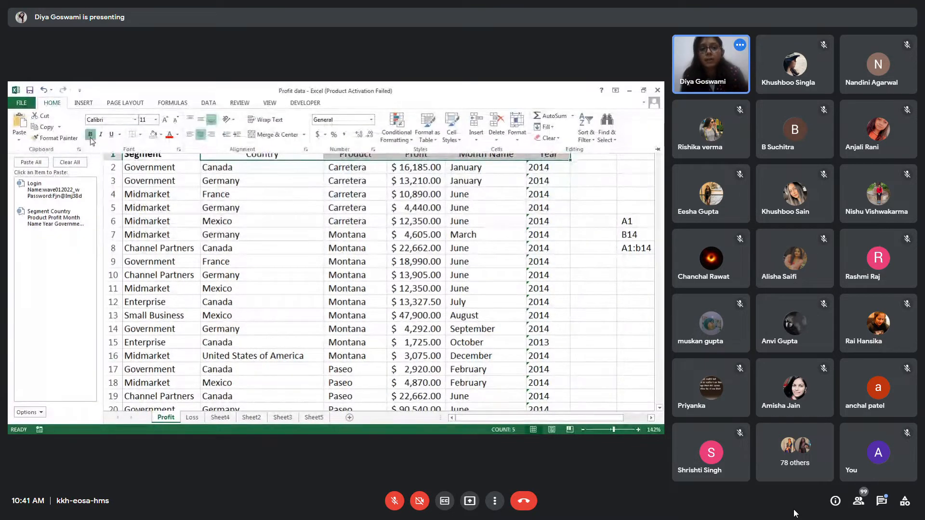
{"action": "left_click", "coordinate": [278, 223]}
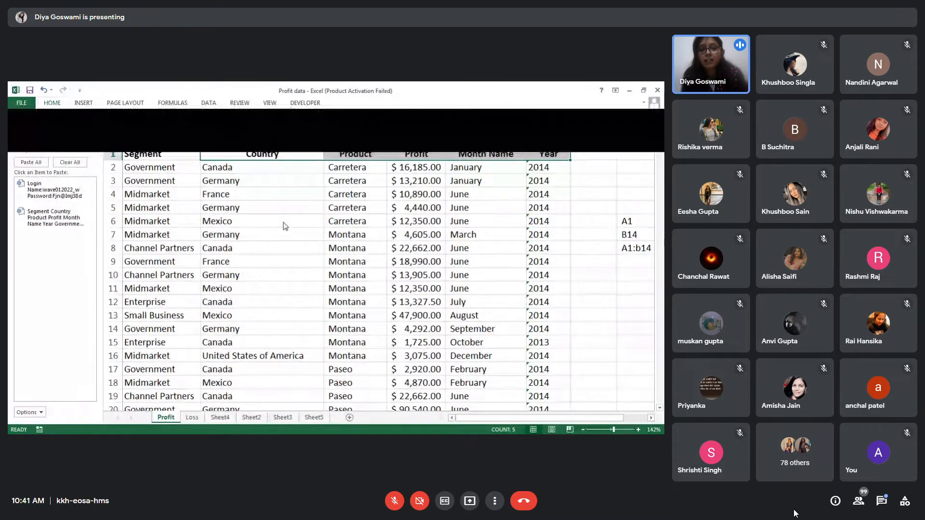
{"action": "left_click", "coordinate": [391, 235]}
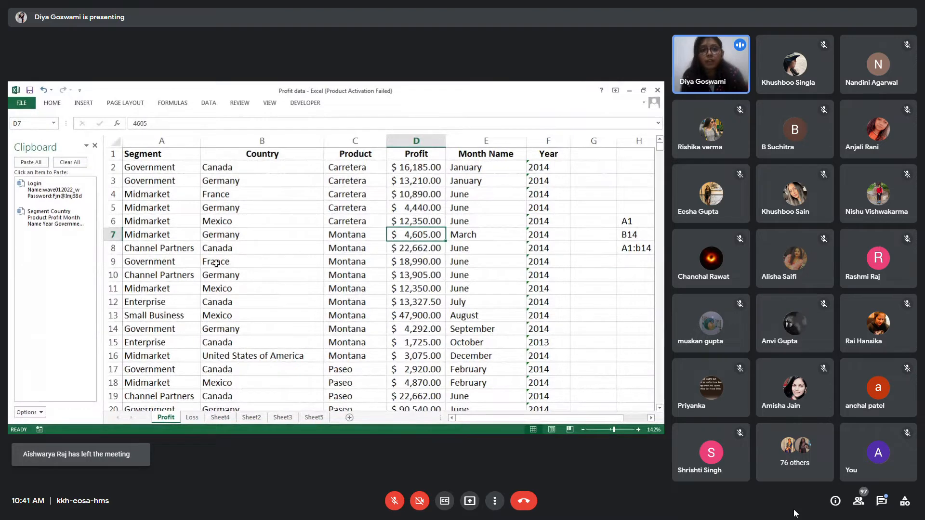
{"action": "left_click_drag", "start_coordinate": [142, 155], "coordinate": [468, 217]}
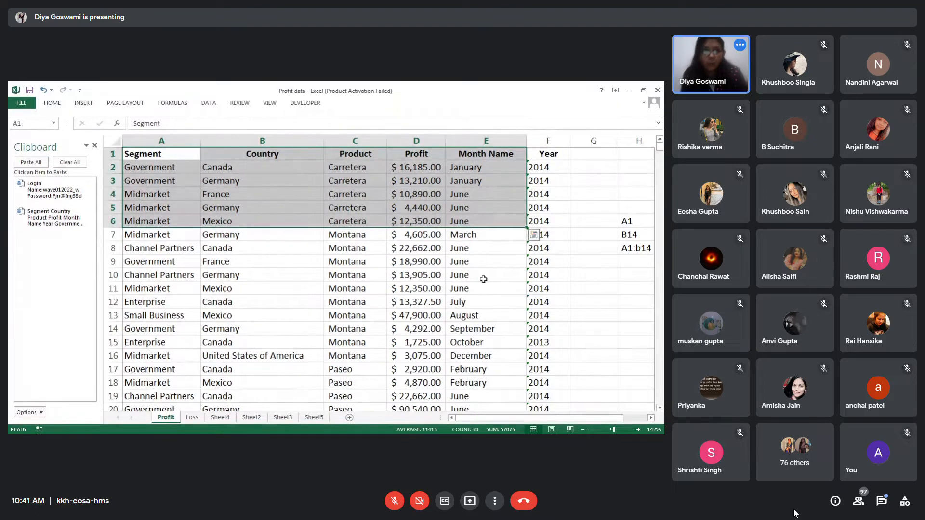
{"action": "left_click_drag", "start_coordinate": [484, 280], "coordinate": [205, 167]}
{"action": "left_click", "coordinate": [171, 175]}
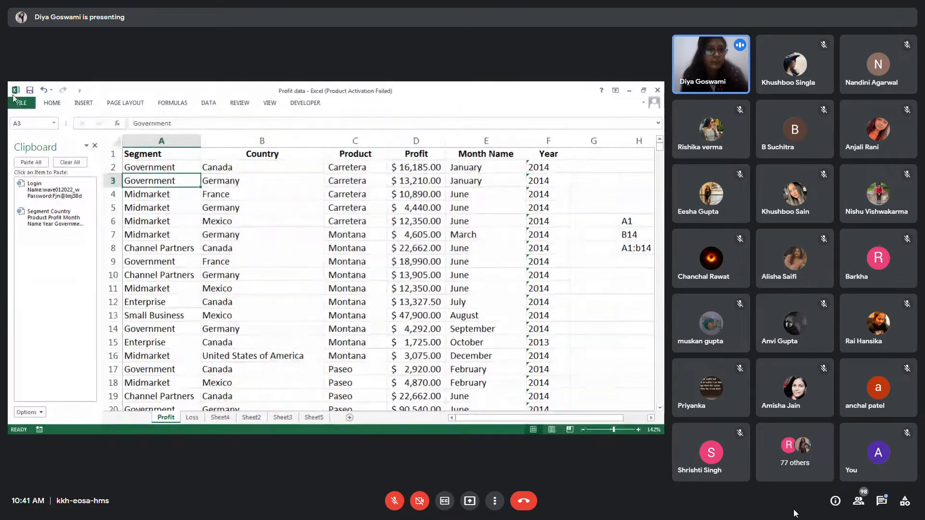
{"action": "left_click", "coordinate": [53, 103]}
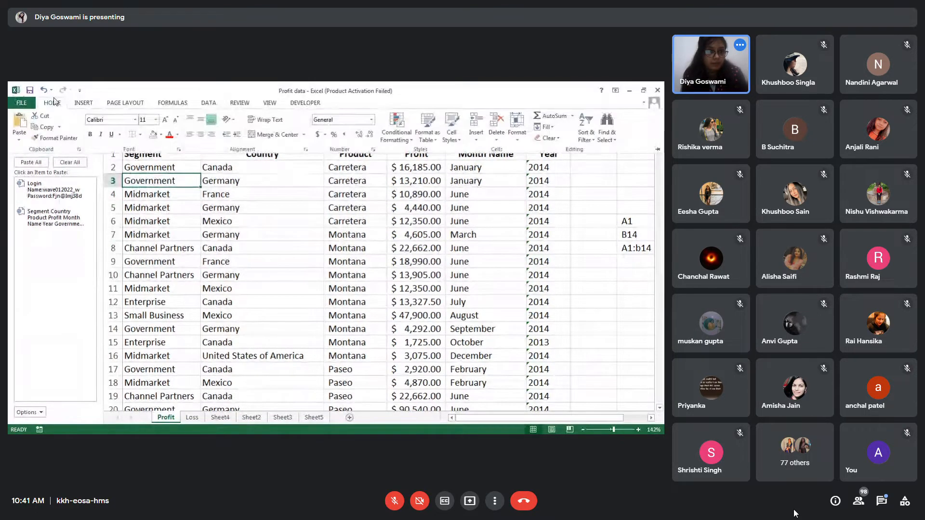
{"action": "left_click", "coordinate": [139, 134]}
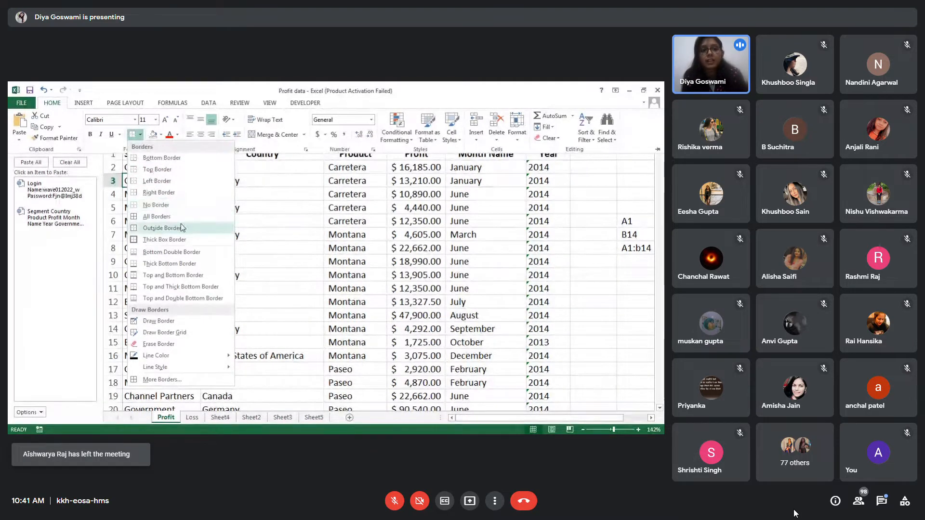
{"action": "left_click", "coordinate": [282, 247]}
{"action": "left_click", "coordinate": [231, 211]}
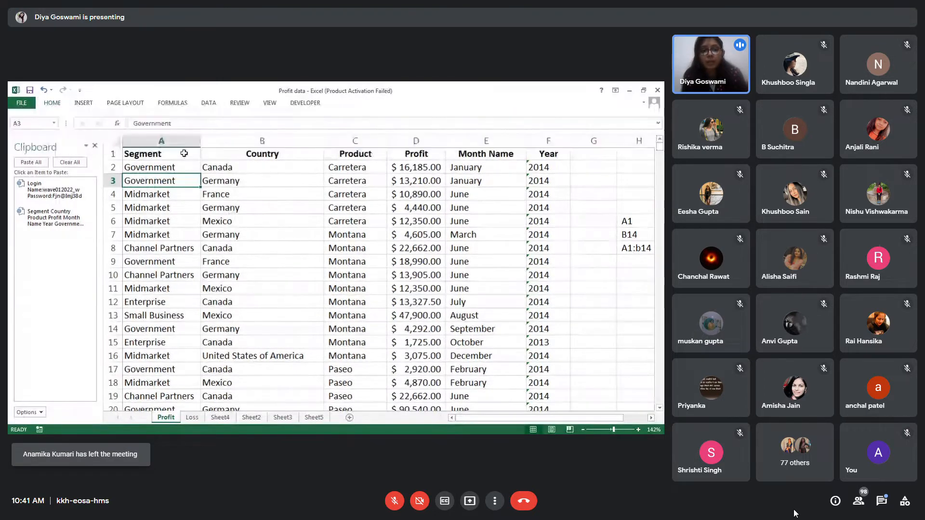
- Apply all borders to the whole data table, cells A1:F39, on the Profit sheet
{"action": "left_click_drag", "start_coordinate": [144, 154], "coordinate": [529, 388]}
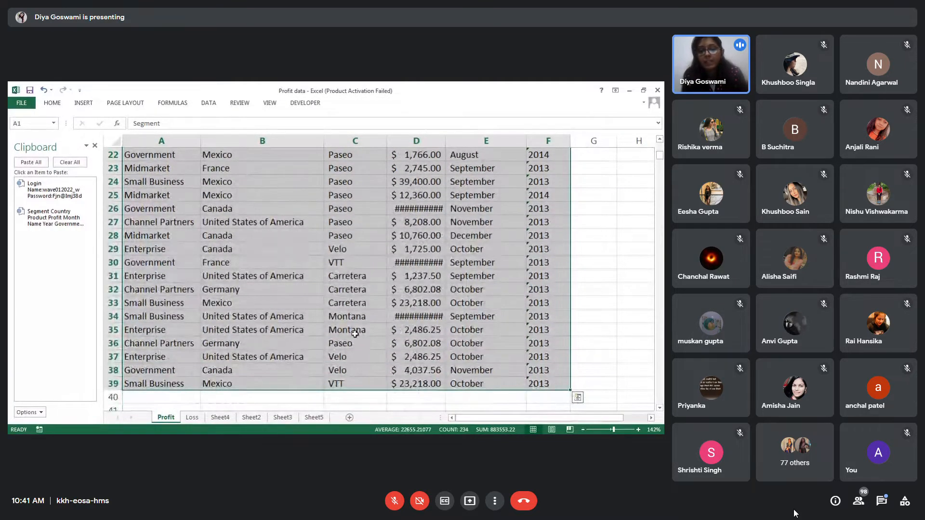
{"action": "left_click", "coordinate": [53, 105]}
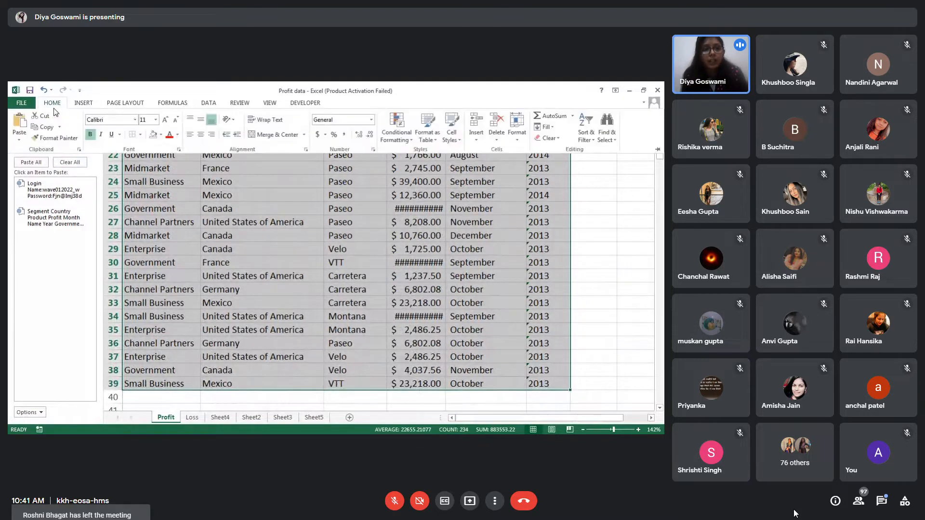
{"action": "left_click", "coordinate": [140, 136]}
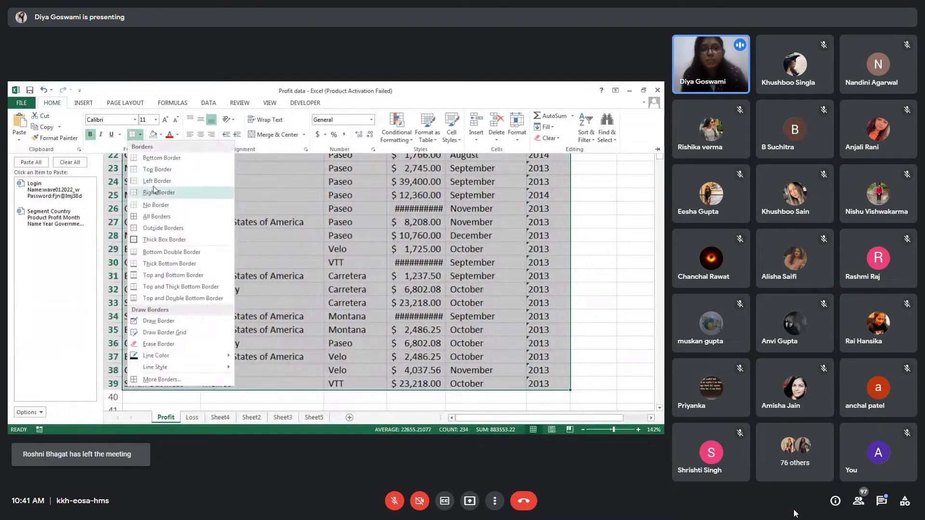
{"action": "left_click", "coordinate": [161, 216]}
{"action": "left_click", "coordinate": [606, 184]}
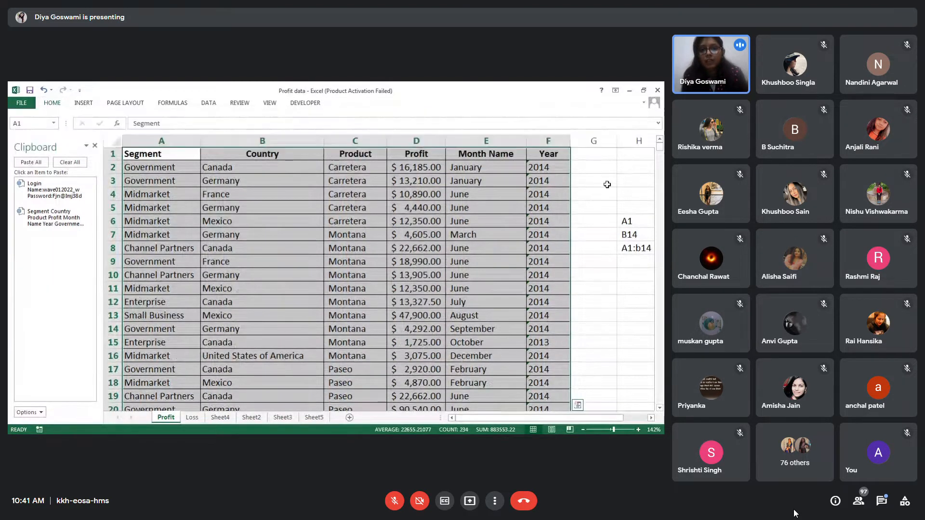
{"action": "left_click", "coordinate": [607, 184]}
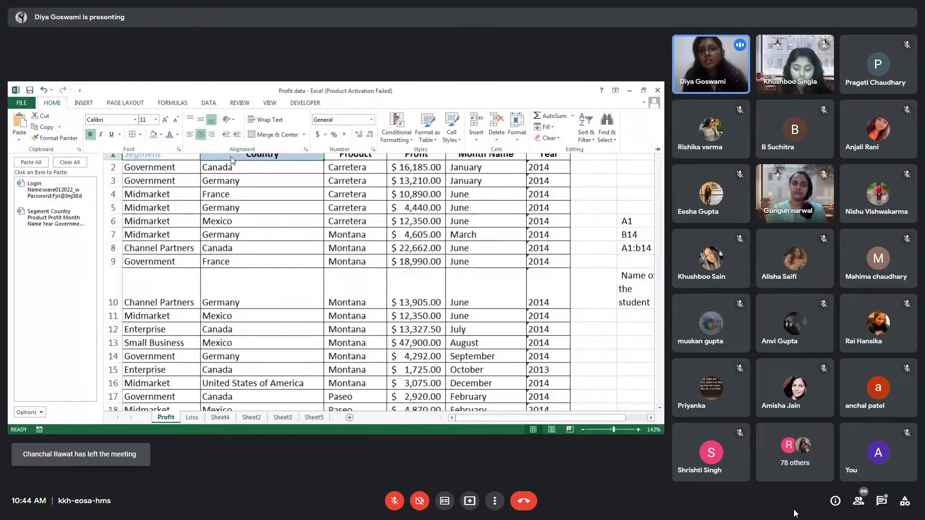
- Try left and center alignment on the Country header in B1 and finish with it right-aligned
{"action": "left_click", "coordinate": [190, 136]}
{"action": "left_click", "coordinate": [201, 135]}
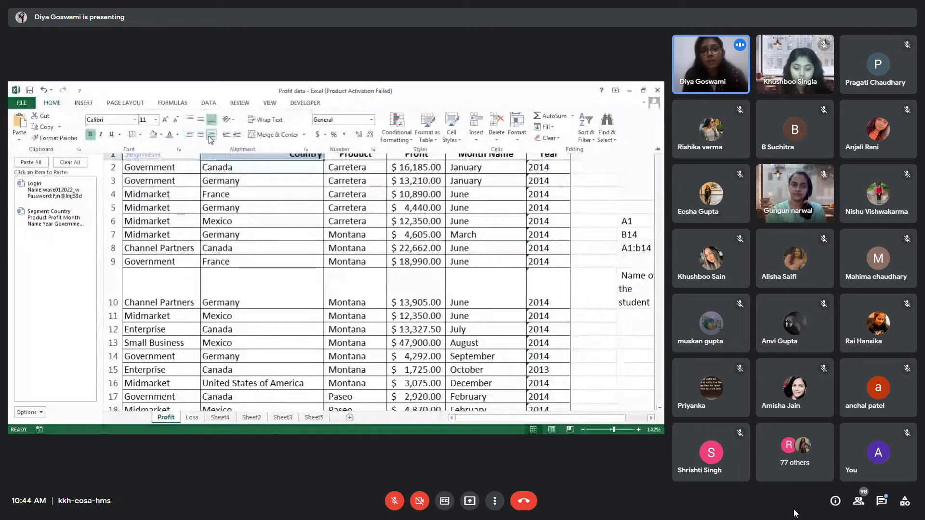
{"action": "left_click", "coordinate": [297, 208]}
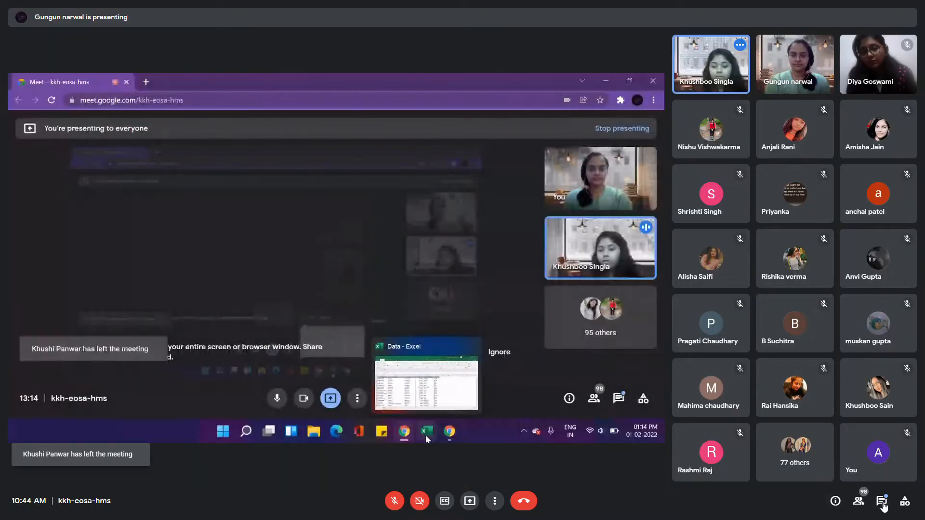
- Check the meeting's in-call messages and close them again
{"action": "left_click", "coordinate": [883, 502]}
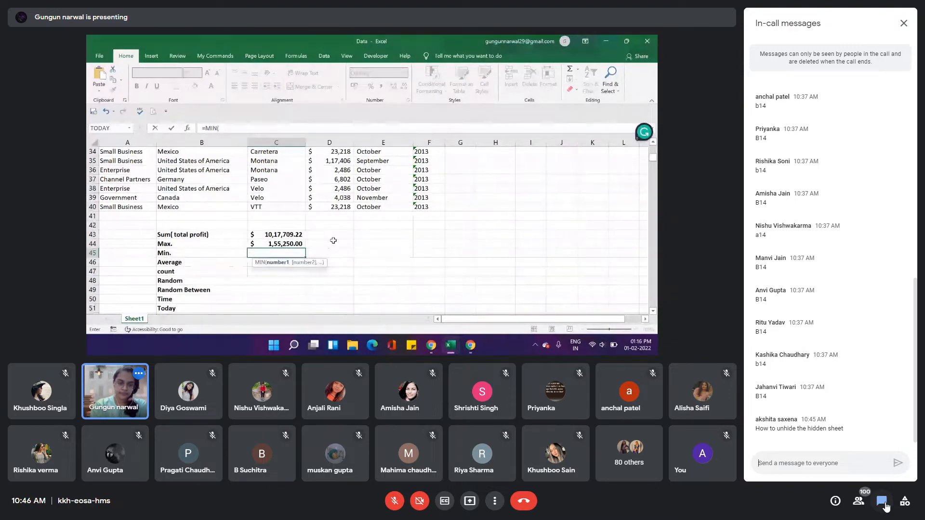
{"action": "left_click", "coordinate": [884, 502]}
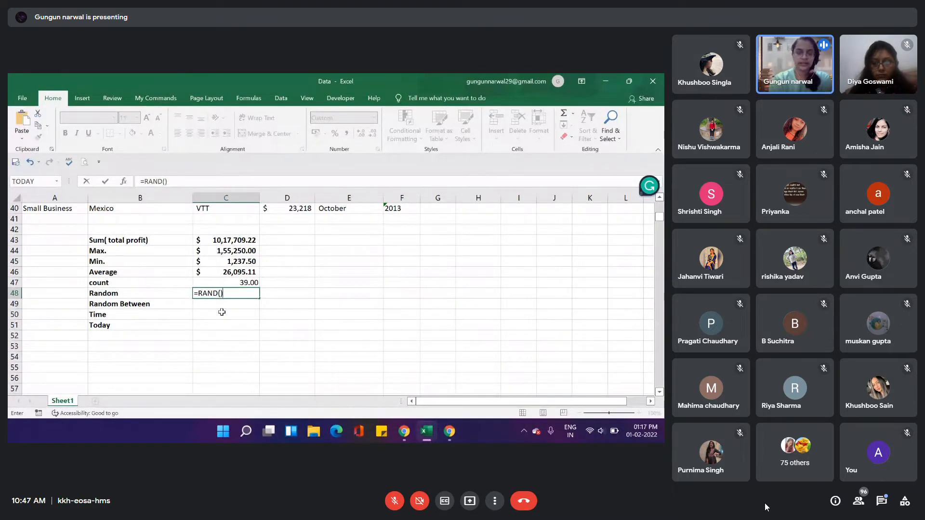
- Enter the formula =RAND() in cell C48 beside the Random label
{"action": "key", "text": "Return"}
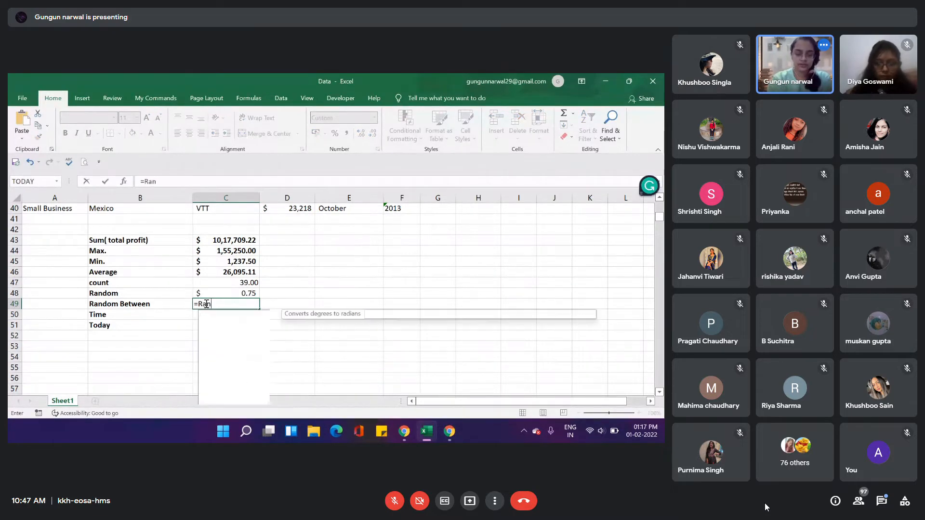
- Show the meeting's in-call messages
{"action": "left_click", "coordinate": [884, 503]}
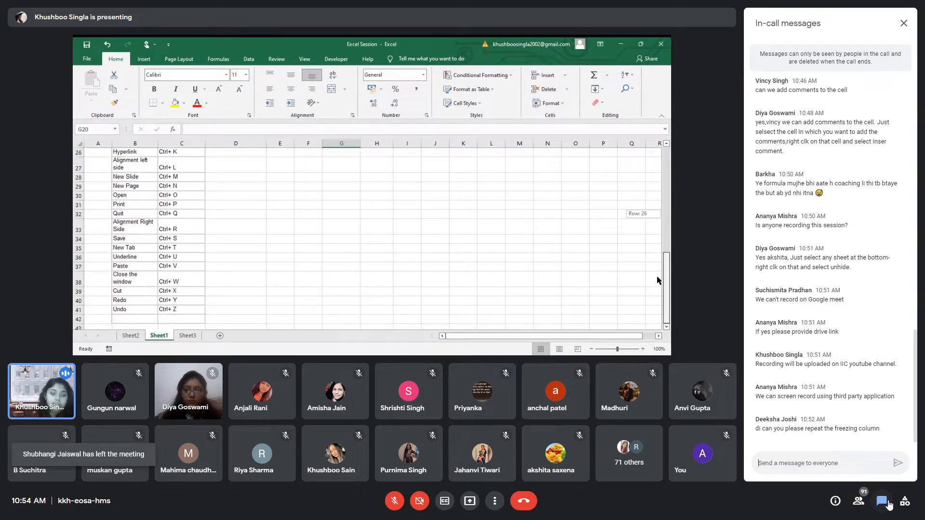
- Enter a first name in cell H31 and erase it character by character
{"action": "left_click", "coordinate": [375, 206]}
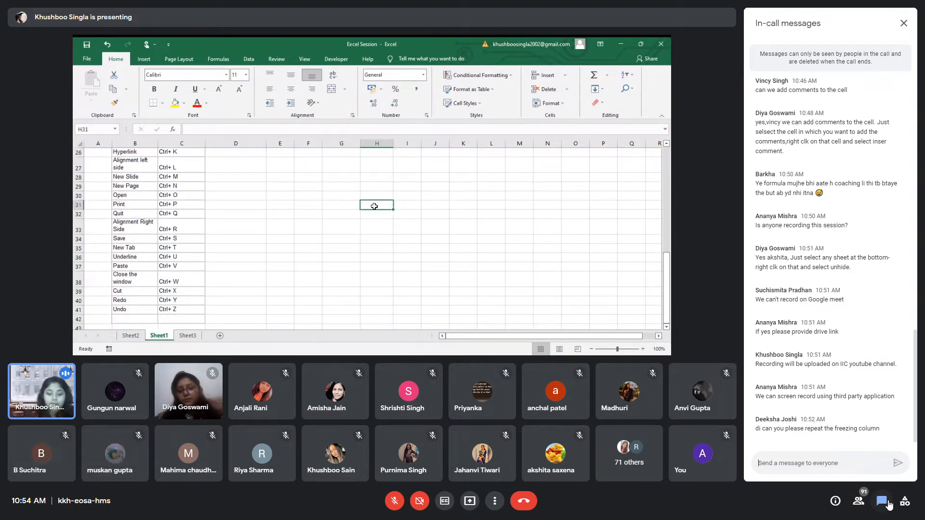
{"action": "type", "text": "Khushboo"}
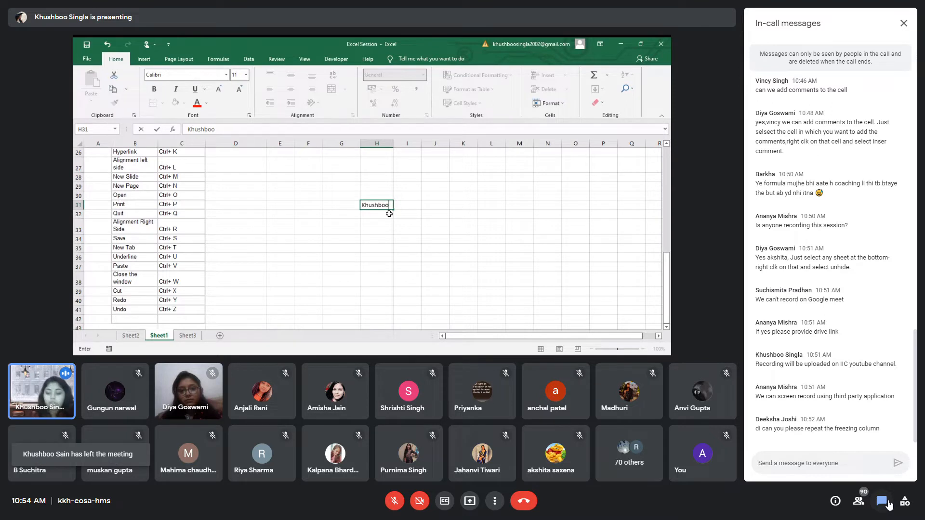
{"action": "key", "text": "BackSpace"}
{"action": "key", "text": "BackSpace"}
{"action": "key", "text": "BackSpace"}
{"action": "key", "text": "BackSpace"}
{"action": "key", "text": "BackSpace"}
{"action": "key", "text": "BackSpace"}
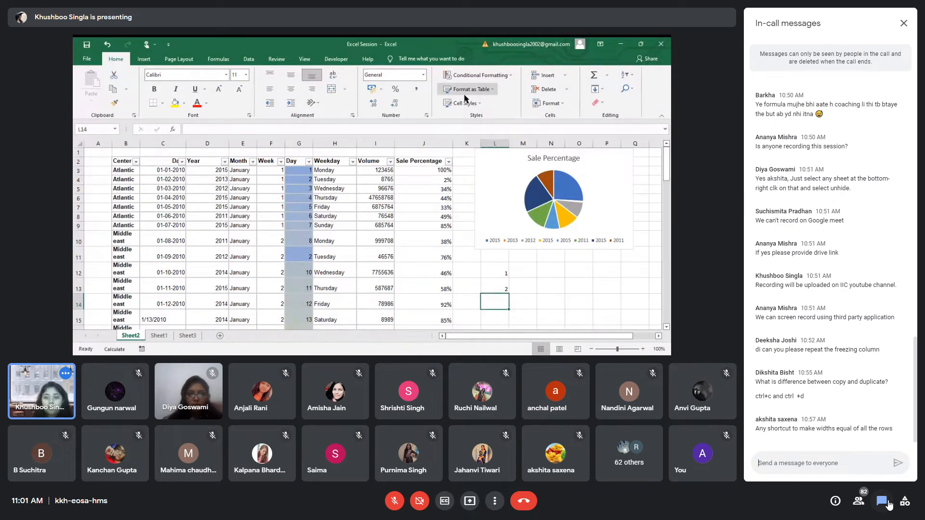
- On Sheet1, enter row 3's last name in capitals plus the first initial in E3, and flash fill the pattern down to E7
{"action": "left_click", "coordinate": [167, 336]}
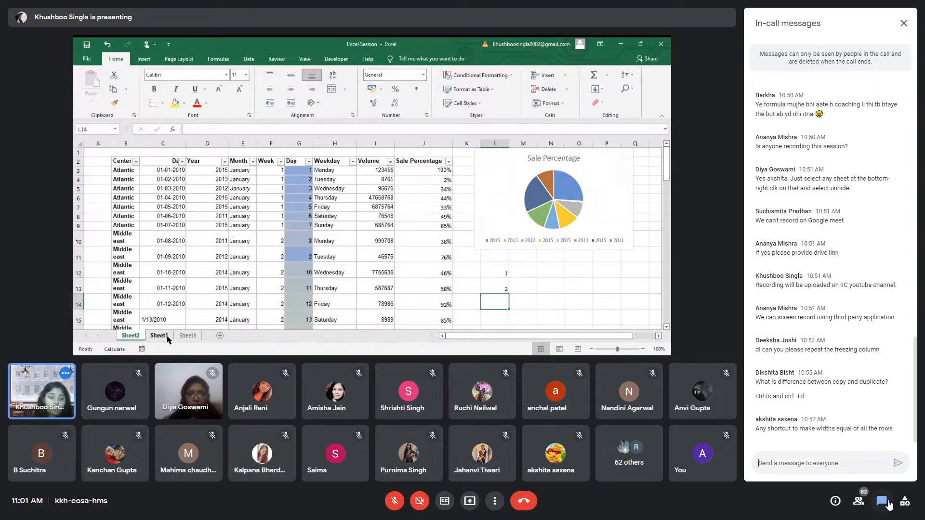
{"action": "left_click", "coordinate": [168, 337]}
{"action": "left_click_drag", "start_coordinate": [669, 278], "coordinate": [667, 151]}
{"action": "left_click", "coordinate": [435, 233]}
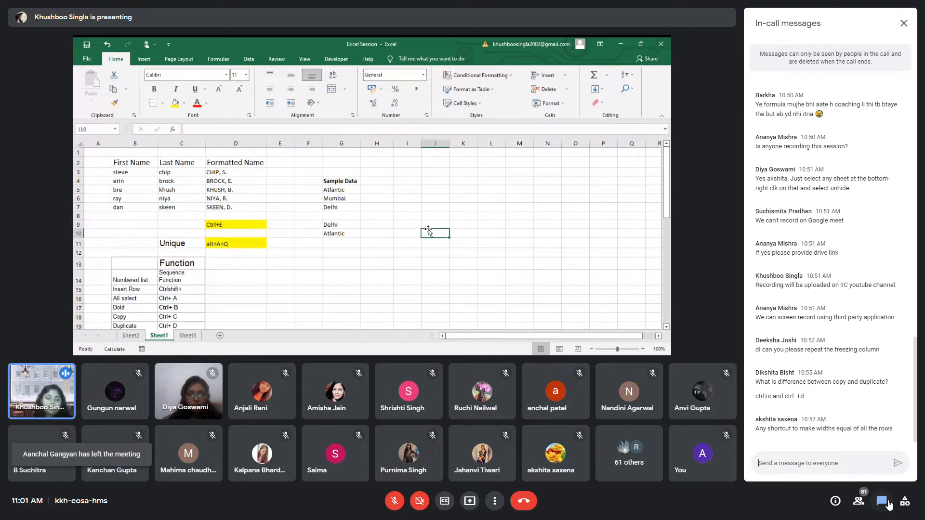
{"action": "left_click", "coordinate": [148, 171]}
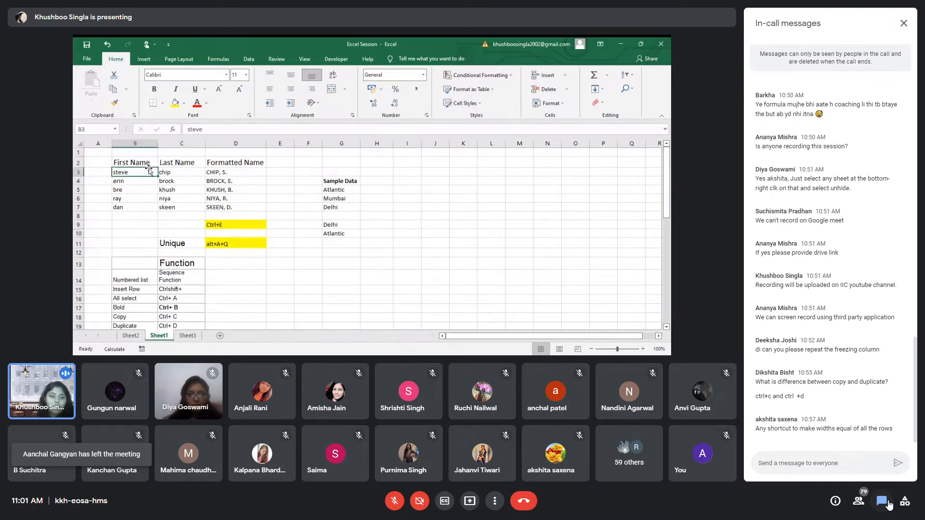
{"action": "left_click", "coordinate": [162, 172]}
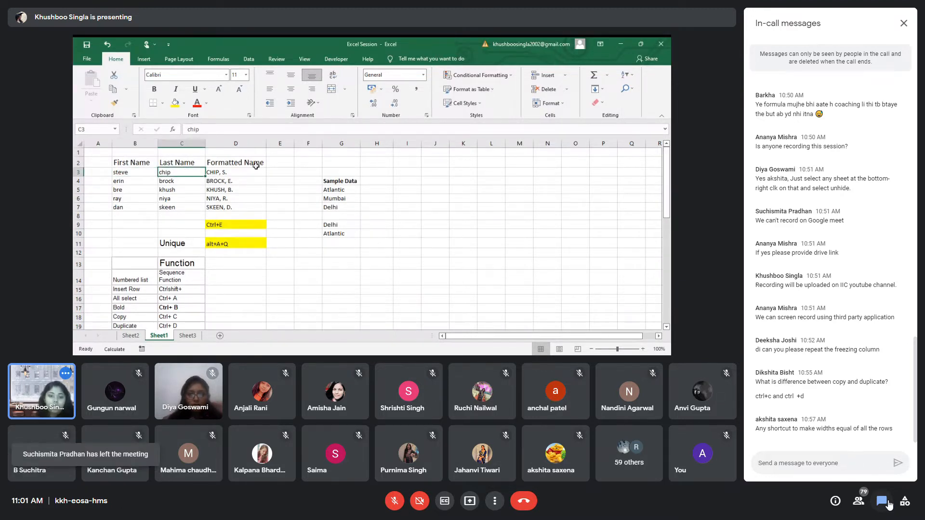
{"action": "left_click", "coordinate": [275, 171]}
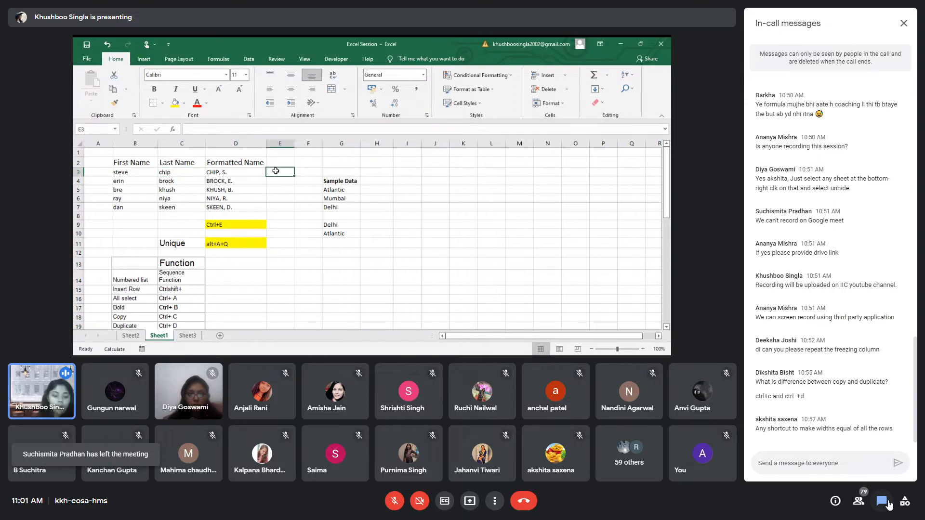
{"action": "type", "text": "C"}
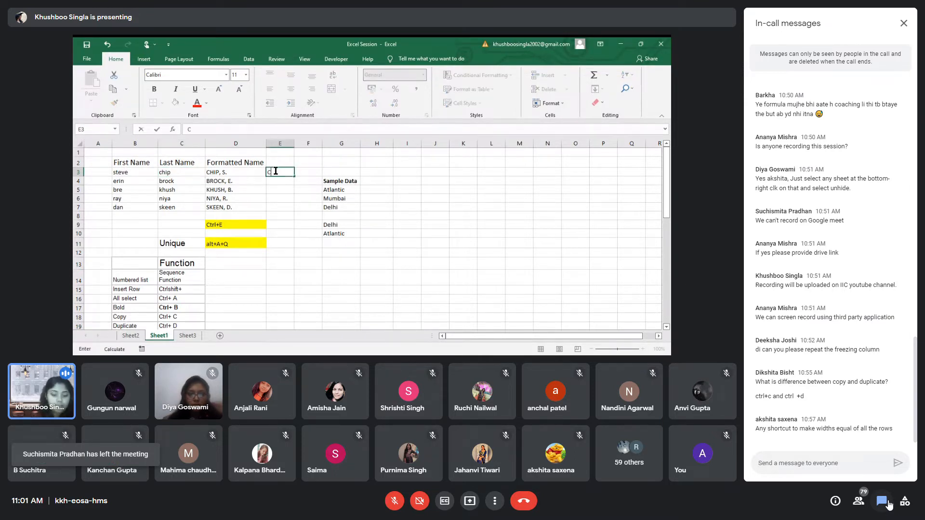
{"action": "type", "text": "HIP S."}
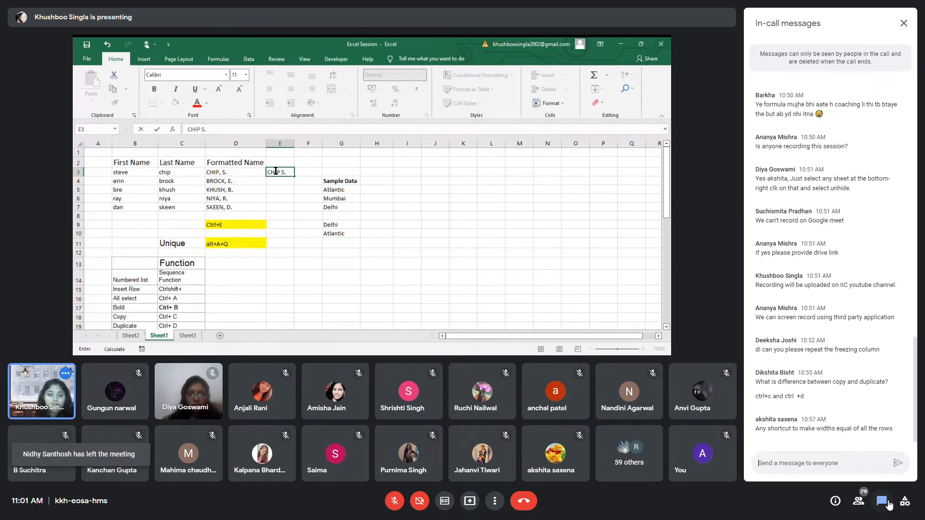
{"action": "key", "text": "Return"}
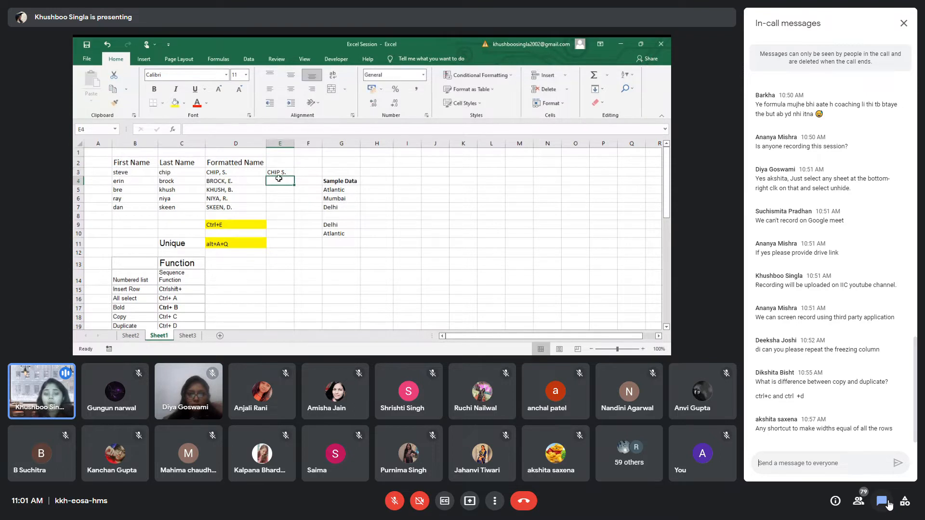
{"action": "left_click", "coordinate": [280, 204]}
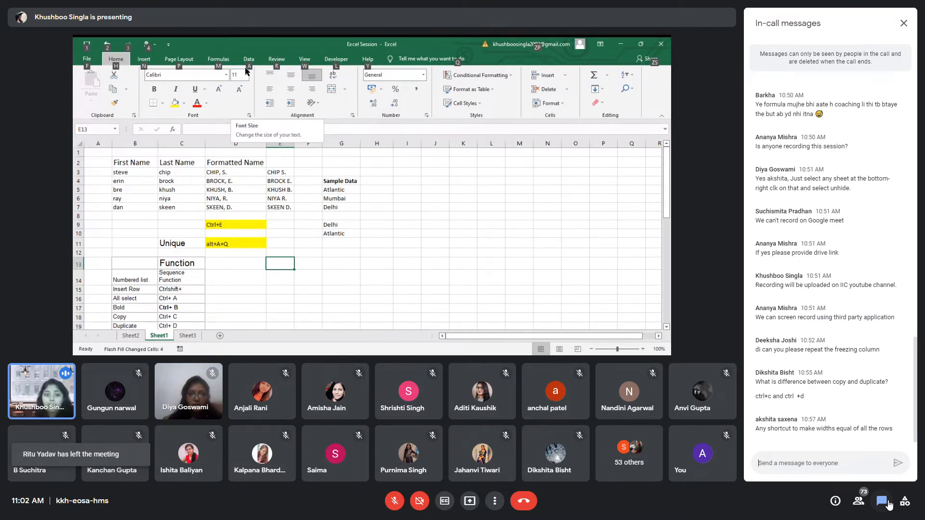
- Start an advanced filter and select the Sample Data entries G5:G7 as its list range
{"action": "key", "text": "a"}
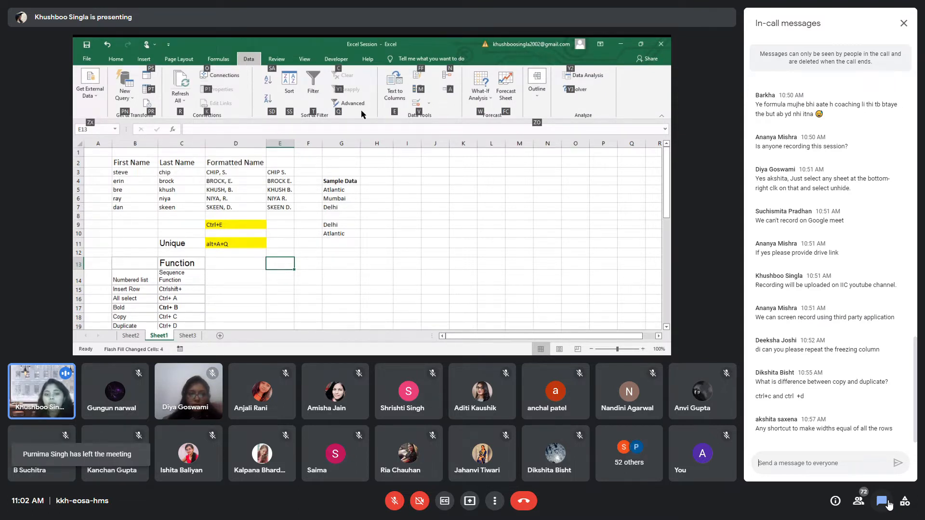
{"action": "left_click", "coordinate": [348, 105]}
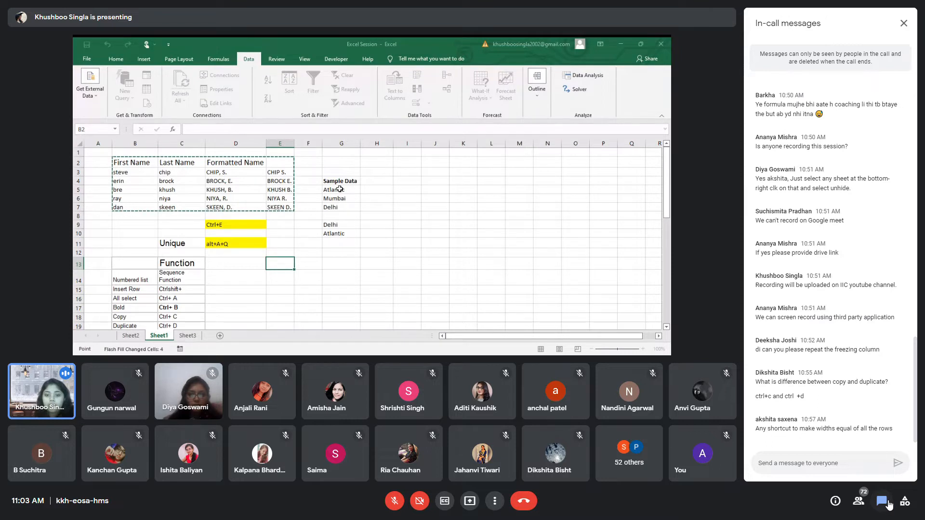
{"action": "left_click_drag", "start_coordinate": [340, 190], "coordinate": [342, 209]}
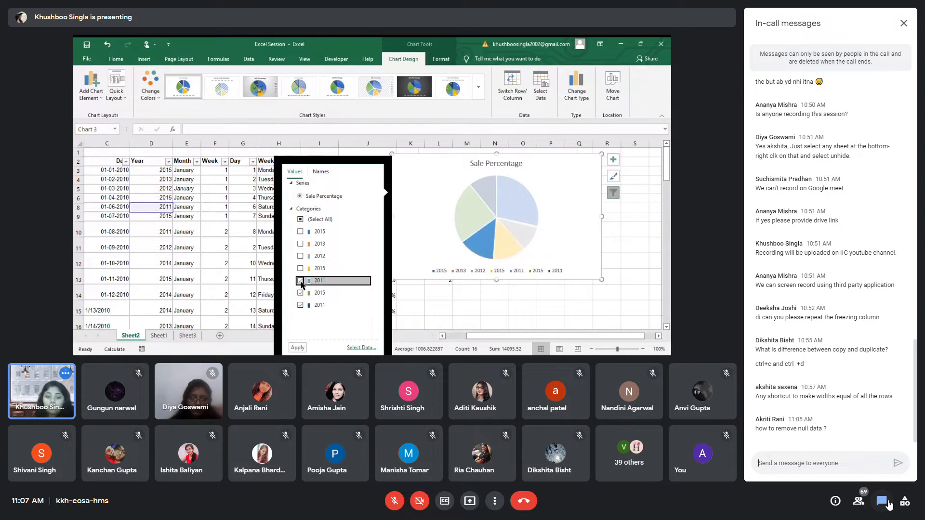
- Try filtering the Sale Percentage pie chart down to only the last 2011 category, and undo the filter
{"action": "left_click", "coordinate": [298, 347]}
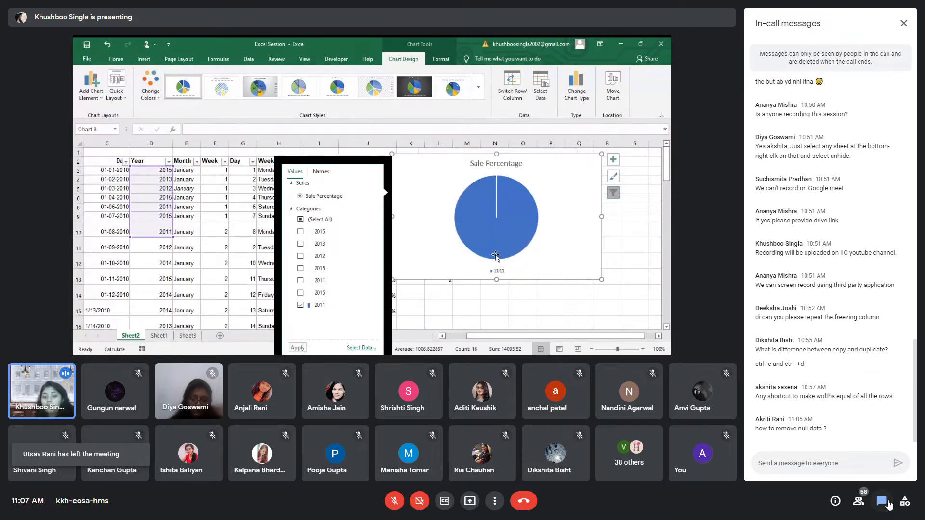
{"action": "left_click", "coordinate": [304, 292]}
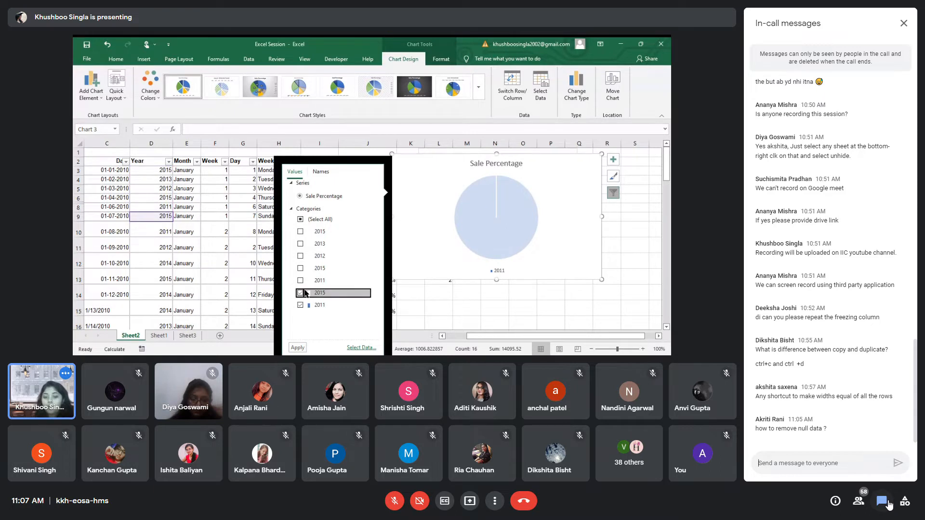
{"action": "left_click", "coordinate": [301, 280]}
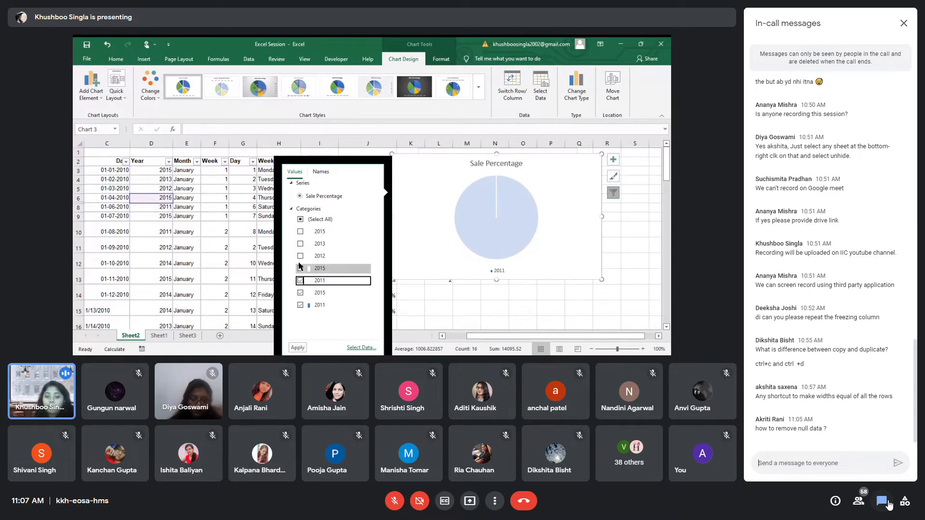
{"action": "left_click", "coordinate": [300, 267]}
{"action": "left_click", "coordinate": [301, 258]}
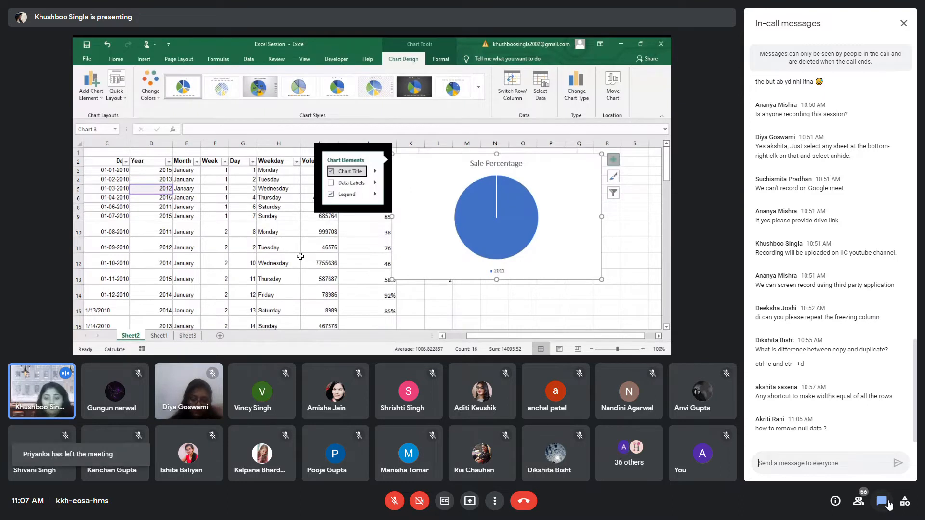
{"action": "left_click", "coordinate": [523, 307]}
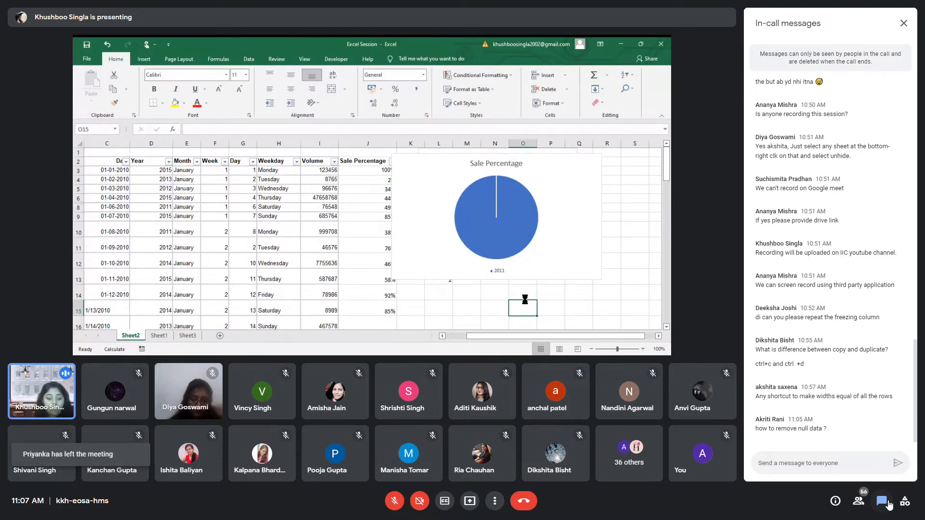
{"action": "key", "text": "ctrl+z"}
{"action": "left_click", "coordinate": [524, 301]}
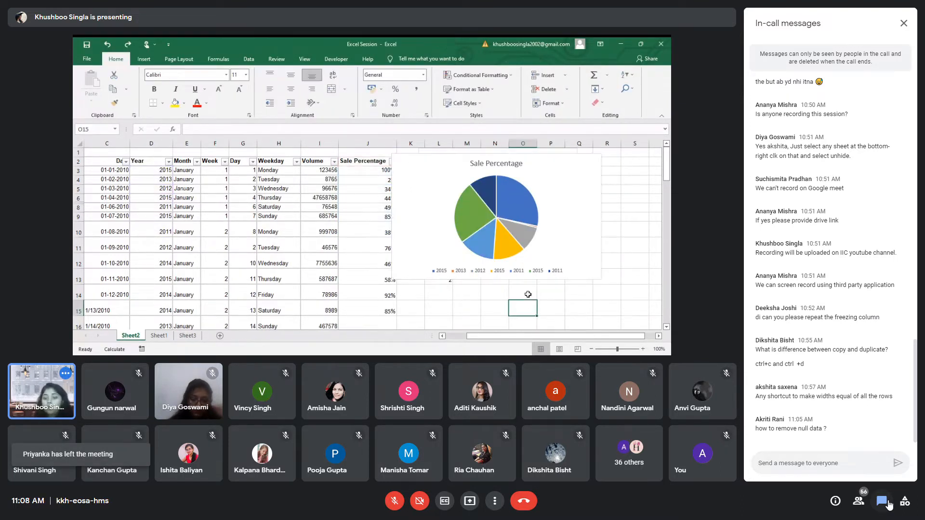
- Move the pie chart off the Sale Percentage column, and open and close the chart title's formatting options
{"action": "left_click_drag", "start_coordinate": [581, 202], "coordinate": [605, 200]}
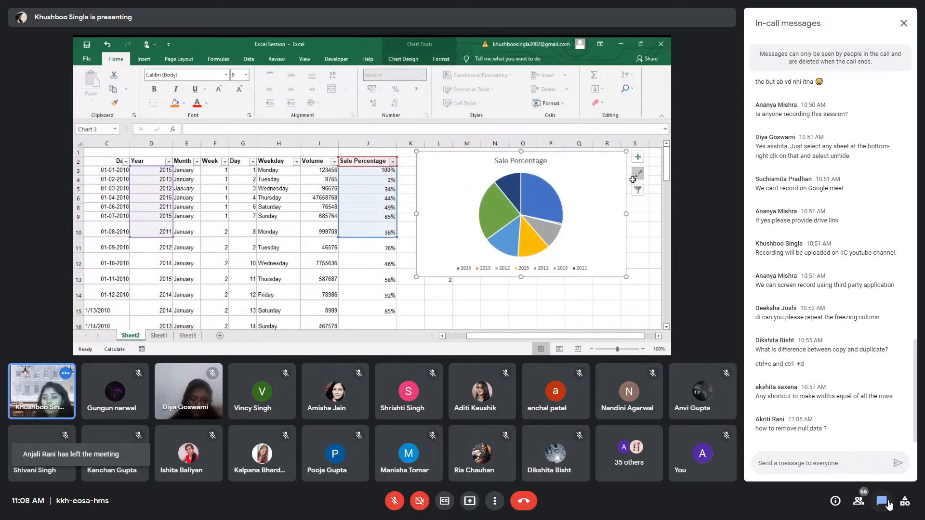
{"action": "left_click", "coordinate": [525, 162]}
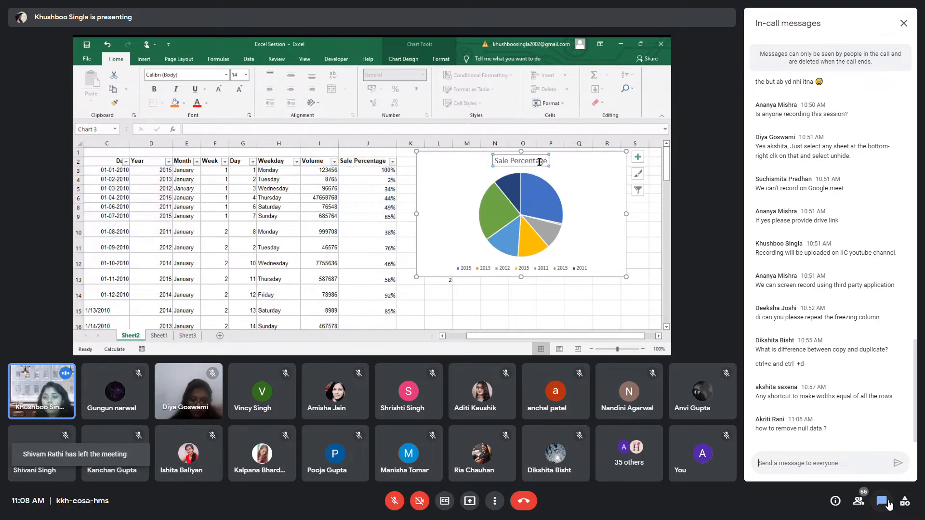
{"action": "double_click", "coordinate": [537, 162]}
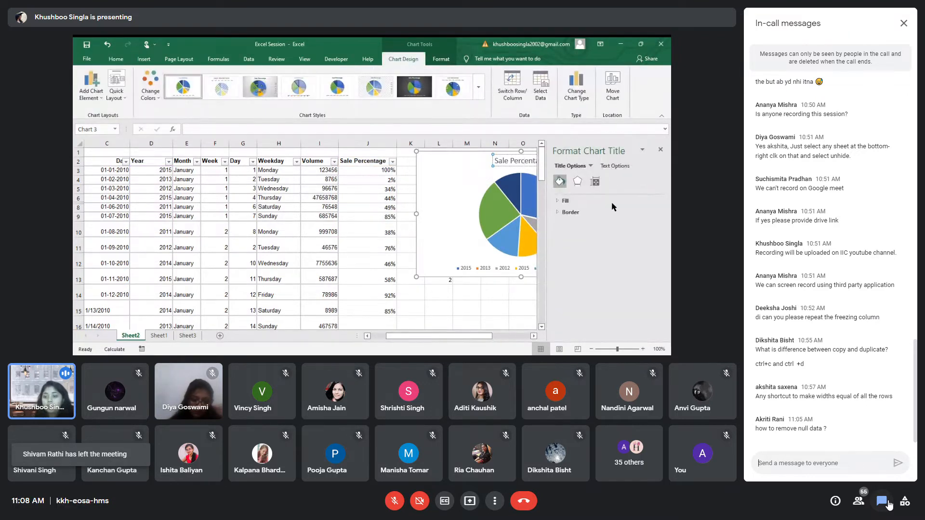
{"action": "left_click", "coordinate": [661, 150]}
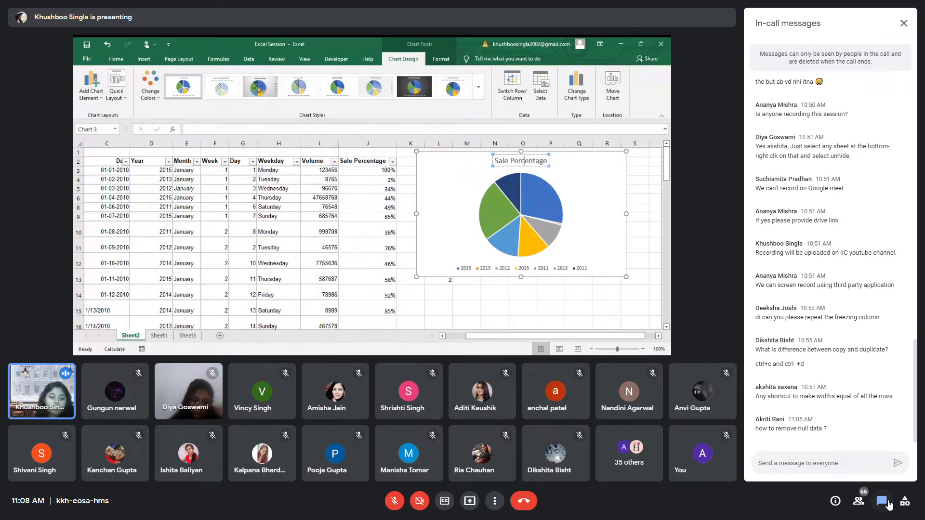
- Show Sheet1 of the Excel Session workbook, and hide the meeting's in-call messages
{"action": "left_click", "coordinate": [159, 335]}
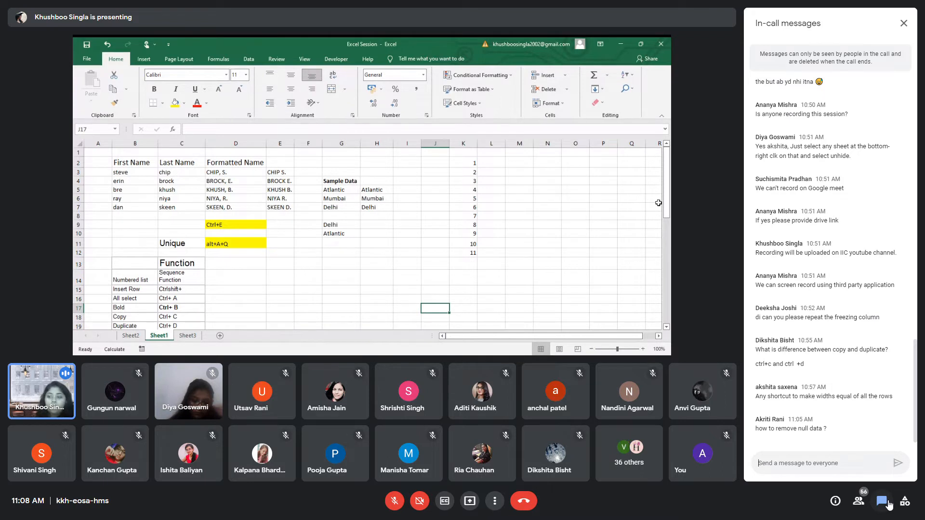
{"action": "left_click_drag", "start_coordinate": [668, 206], "coordinate": [668, 279]}
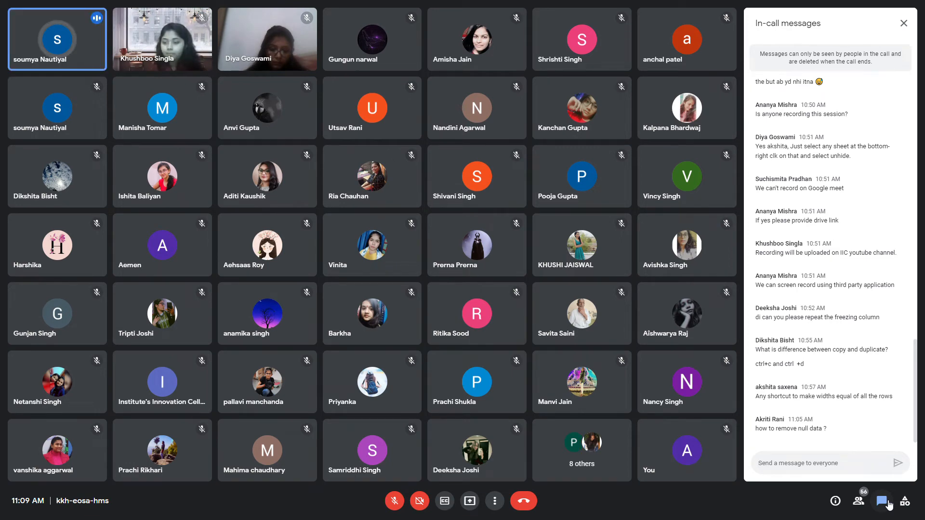
{"action": "left_click", "coordinate": [889, 505]}
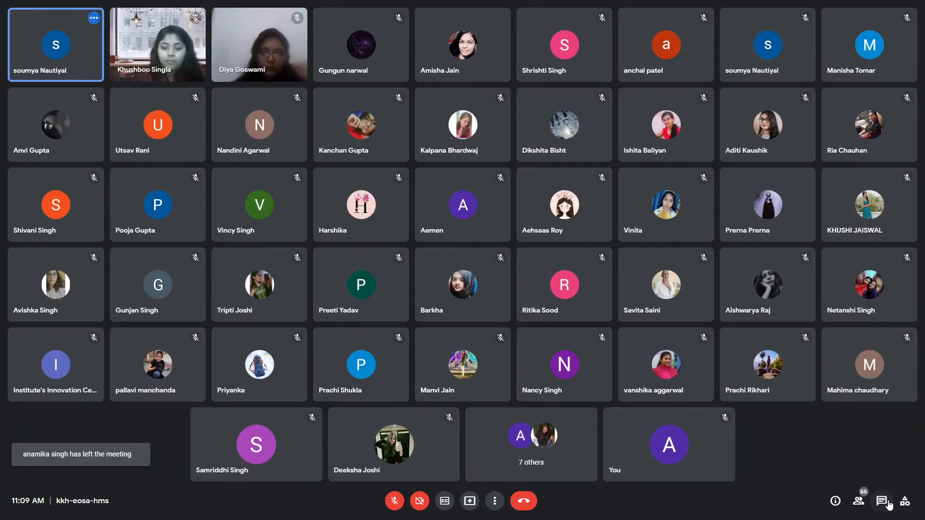
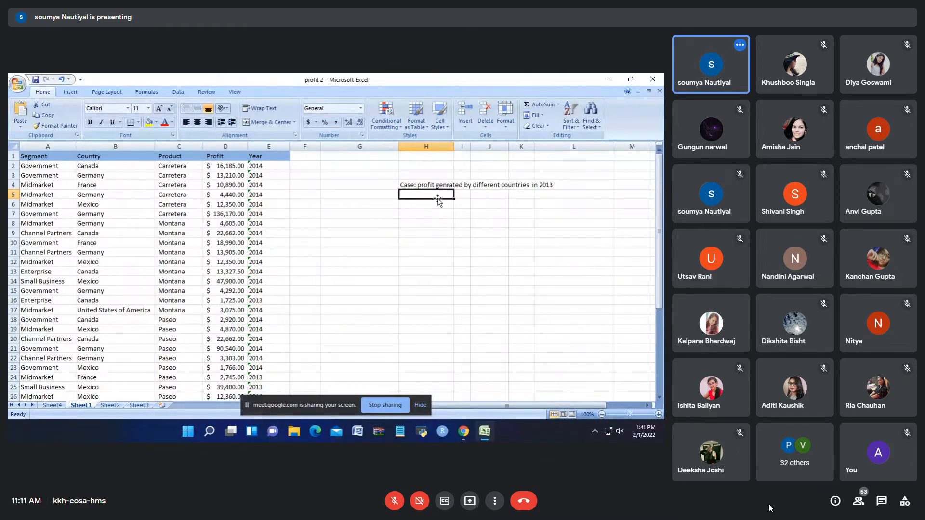
- Add filters to the header row A1:E1 of the profit data on Sheet1
{"action": "left_click", "coordinate": [432, 212]}
{"action": "scroll", "coordinate": [234, 233], "scroll_direction": "down", "scroll_amount": 3}
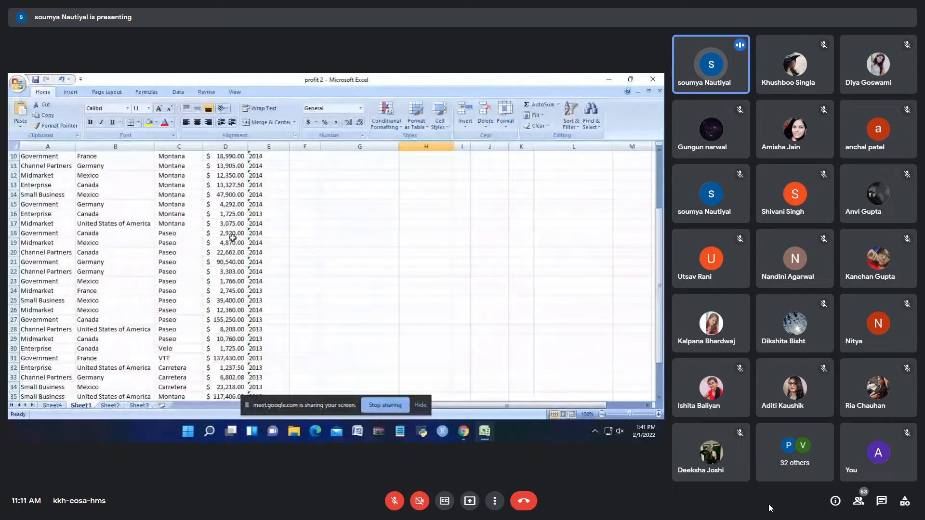
{"action": "scroll", "coordinate": [234, 233], "scroll_direction": "up", "scroll_amount": 3}
{"action": "left_click_drag", "start_coordinate": [43, 157], "coordinate": [217, 339]}
{"action": "left_click", "coordinate": [261, 234]}
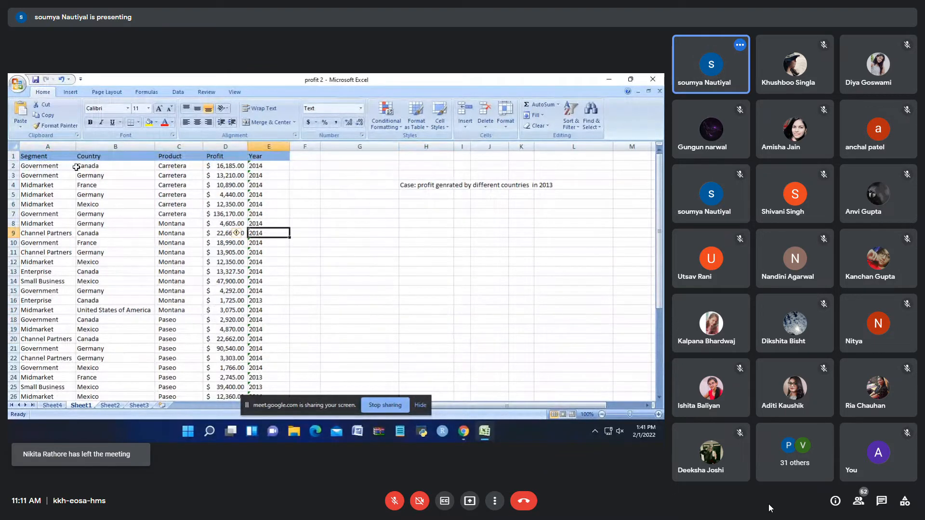
{"action": "left_click_drag", "start_coordinate": [43, 157], "coordinate": [268, 157]}
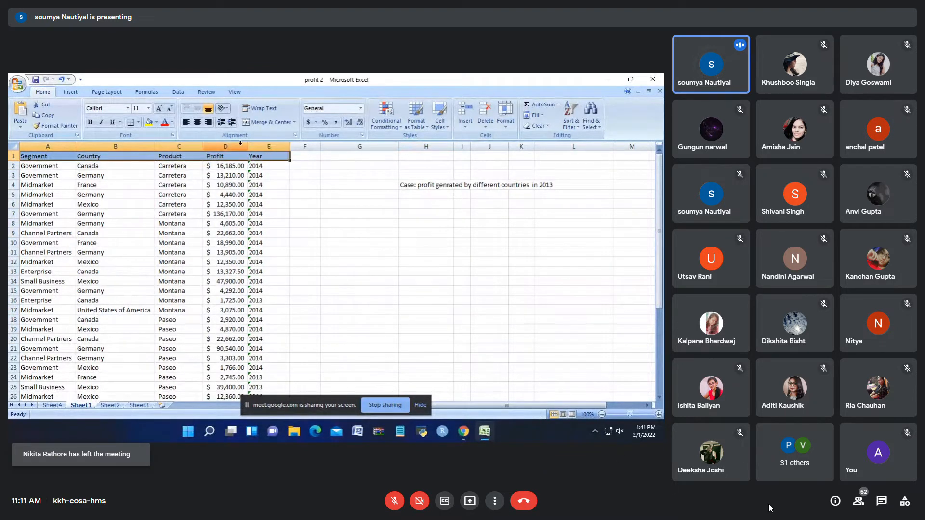
{"action": "left_click", "coordinate": [178, 92]}
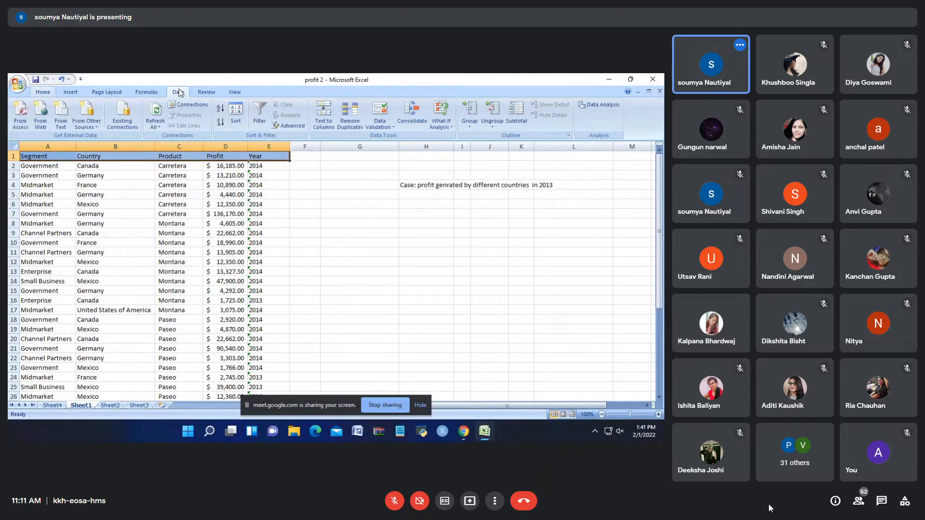
{"action": "left_click", "coordinate": [259, 115]}
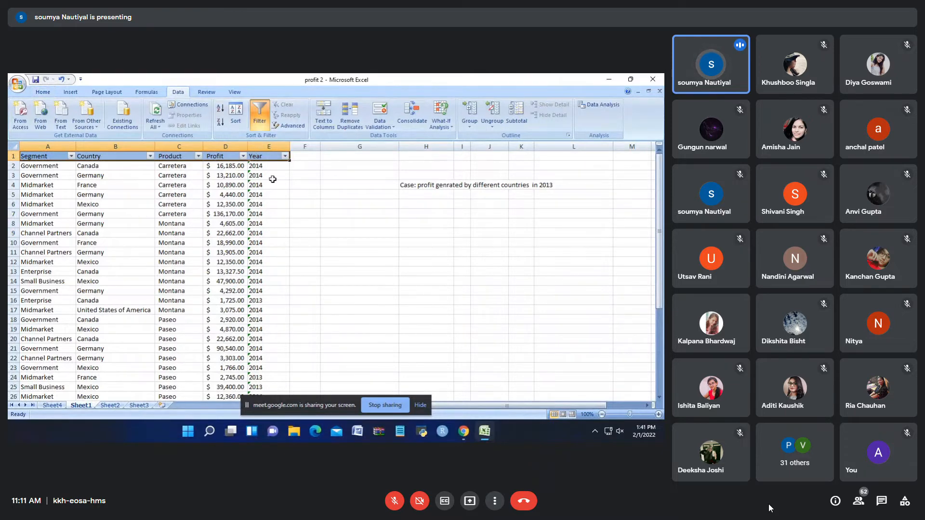
- Examine all rows of the profit data on Sheet1, from the Segment column through the Year column
{"action": "scroll", "coordinate": [231, 167], "scroll_direction": "down", "scroll_amount": 5}
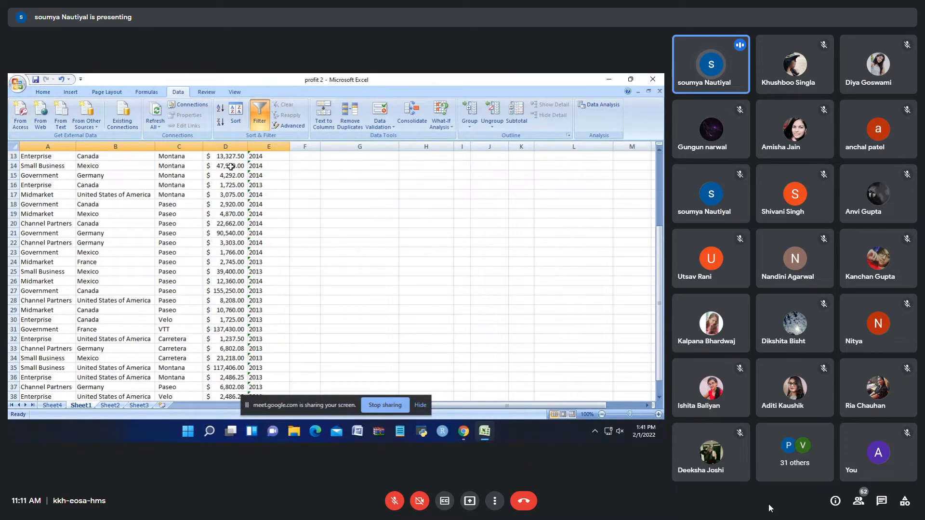
{"action": "scroll", "coordinate": [232, 166], "scroll_direction": "up", "scroll_amount": 5}
{"action": "scroll", "coordinate": [231, 166], "scroll_direction": "down", "scroll_amount": 7}
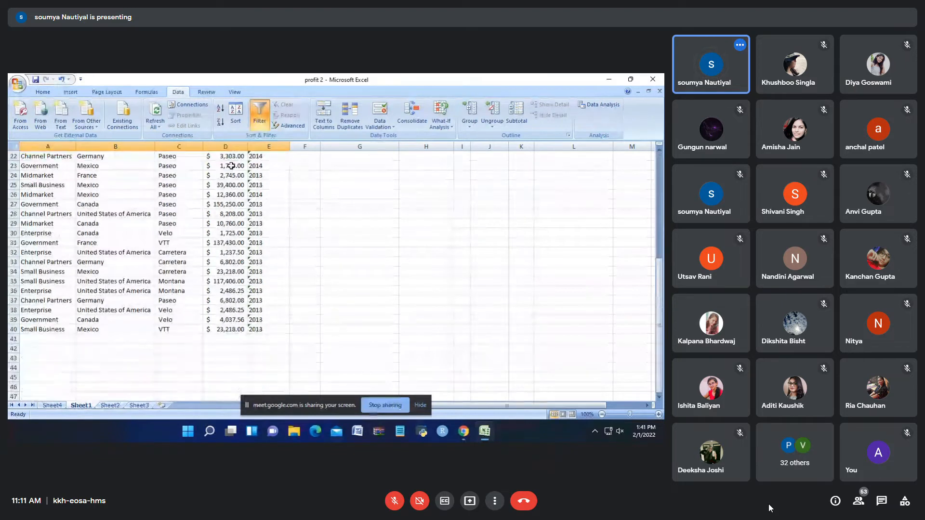
{"action": "scroll", "coordinate": [232, 166], "scroll_direction": "up", "scroll_amount": 7}
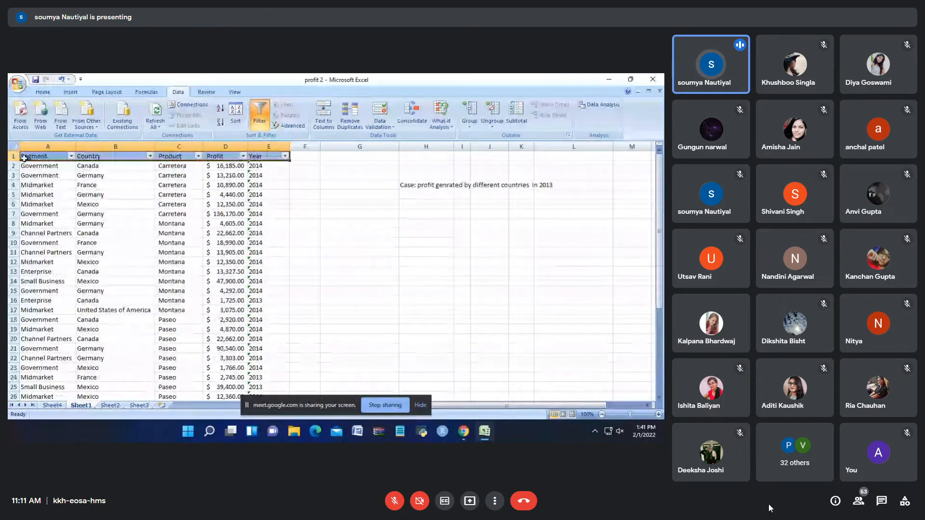
{"action": "left_click_drag", "start_coordinate": [27, 157], "coordinate": [275, 398]}
{"action": "scroll", "coordinate": [251, 333], "scroll_direction": "up", "scroll_amount": 4}
{"action": "left_click", "coordinate": [262, 242]}
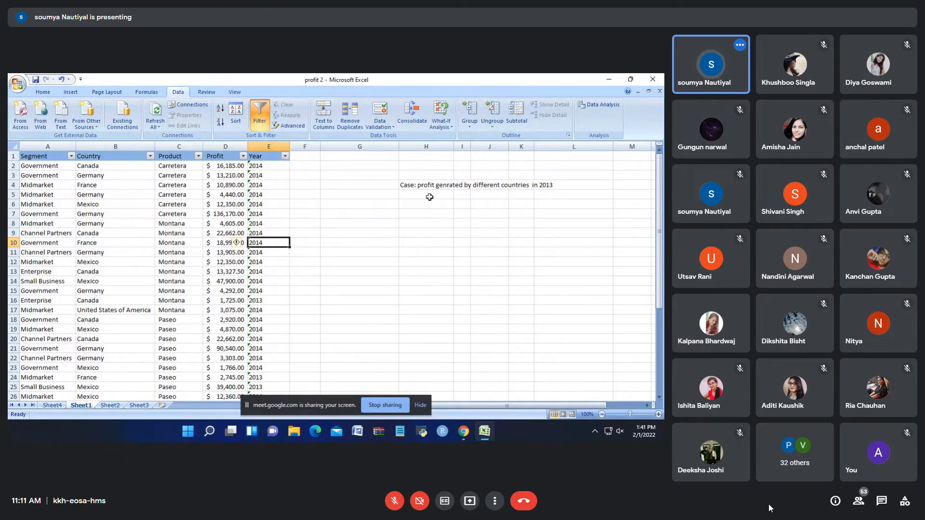
{"action": "left_click", "coordinate": [156, 214]}
- Start a PivotTable from cell G7 and set its source range to A1:E40 on Sheet1
{"action": "left_click", "coordinate": [329, 214]}
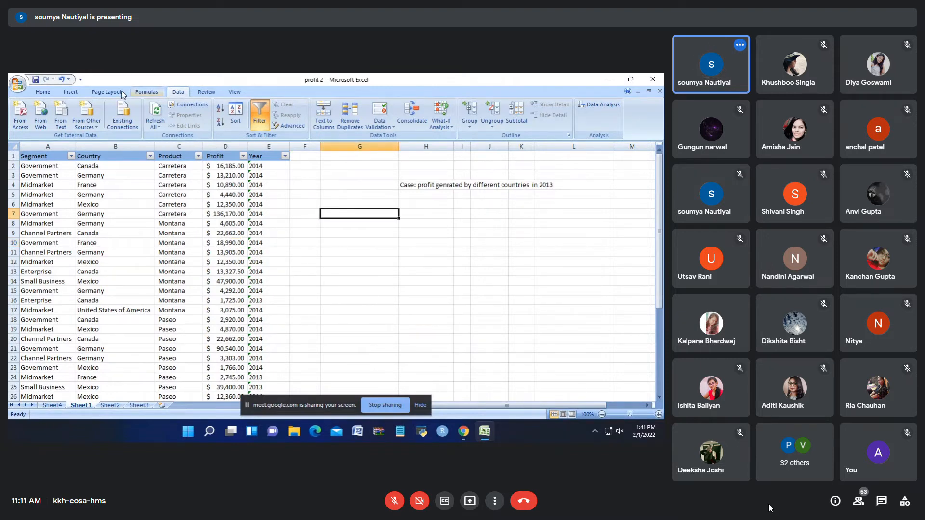
{"action": "left_click", "coordinate": [70, 92]}
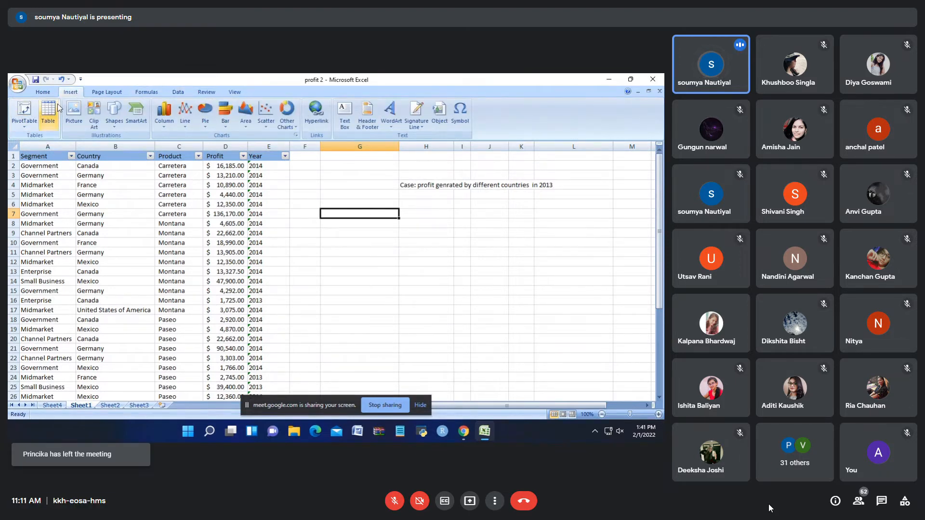
{"action": "left_click", "coordinate": [29, 116]}
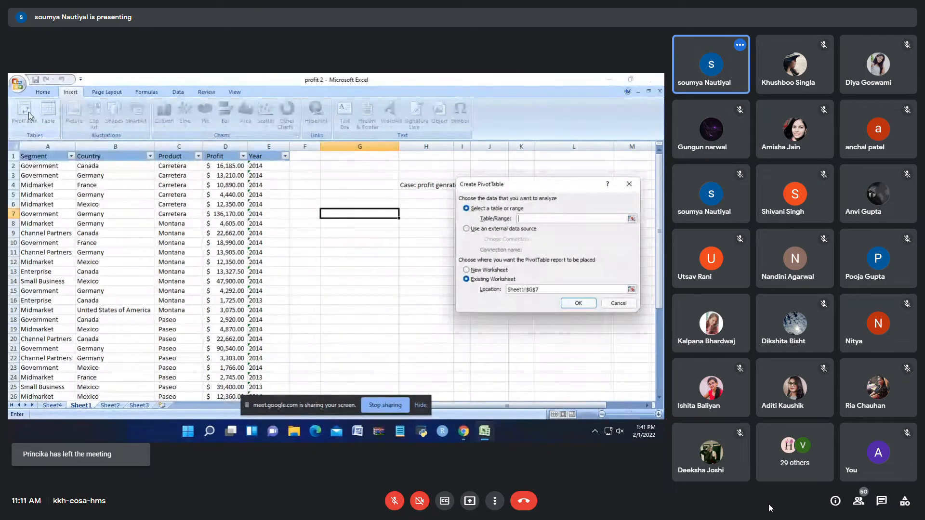
{"action": "left_click_drag", "start_coordinate": [528, 185], "coordinate": [397, 179]}
{"action": "left_click", "coordinate": [422, 212]}
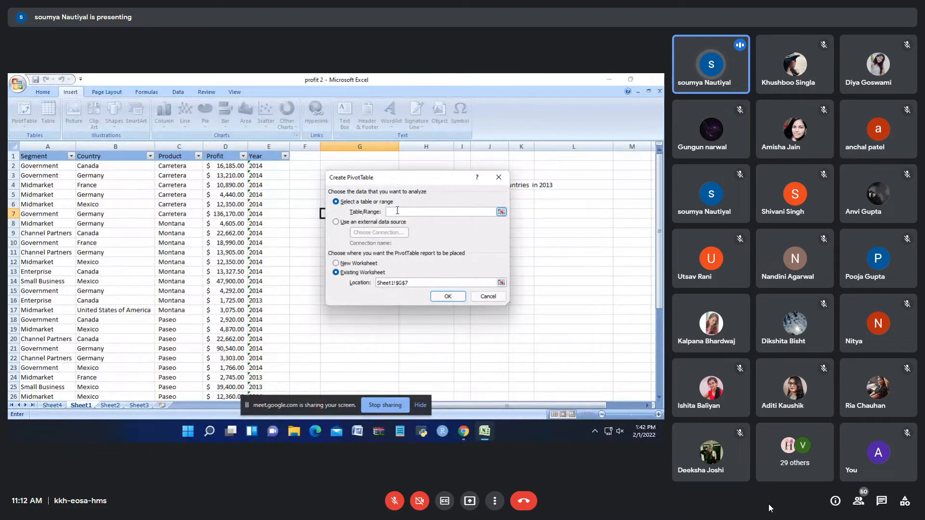
{"action": "left_click", "coordinate": [30, 159]}
{"action": "left_click_drag", "start_coordinate": [30, 159], "coordinate": [265, 379]}
{"action": "scroll", "coordinate": [255, 352], "scroll_direction": "up", "scroll_amount": 3}
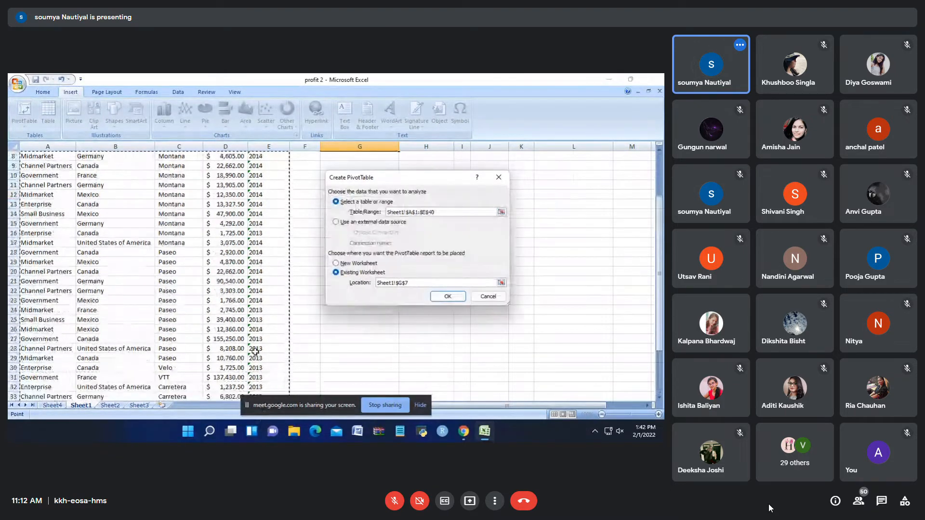
{"action": "scroll", "coordinate": [395, 235], "scroll_direction": "up", "scroll_amount": 3}
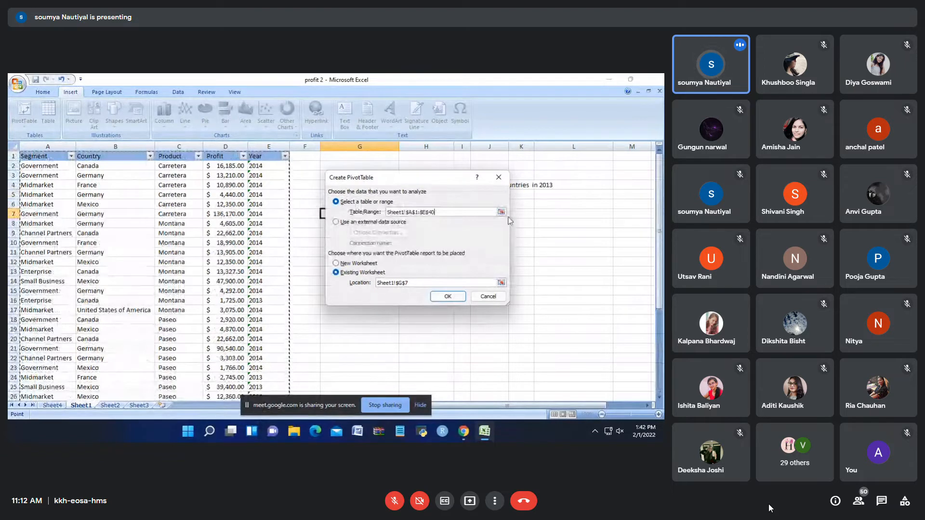
- Place the PivotTable on the existing worksheet at cell G9 of Sheet1, and create it
{"action": "left_click", "coordinate": [431, 283]}
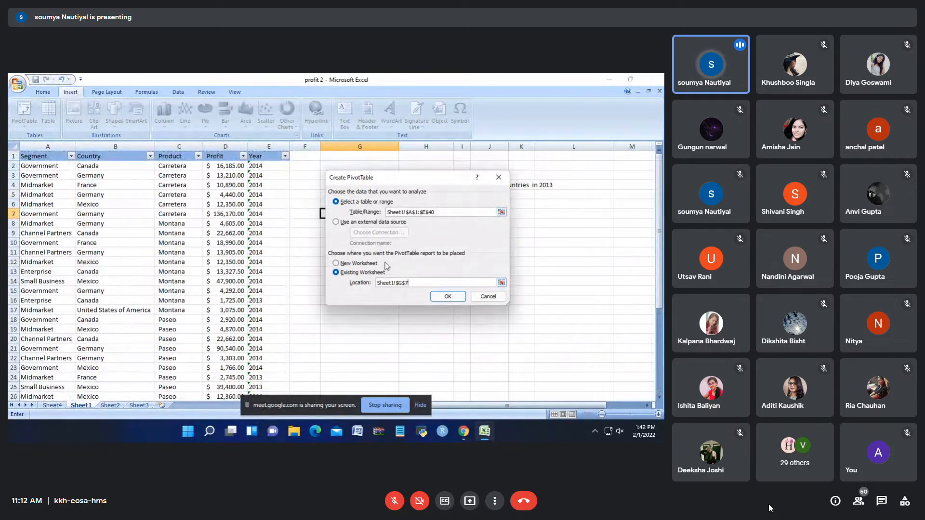
{"action": "left_click_drag", "start_coordinate": [443, 183], "coordinate": [503, 192]}
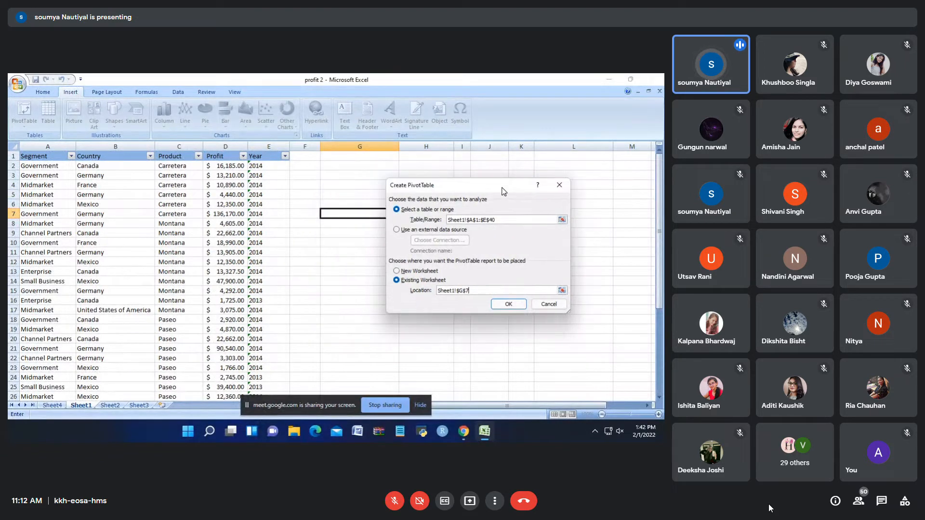
{"action": "left_click", "coordinate": [397, 272]}
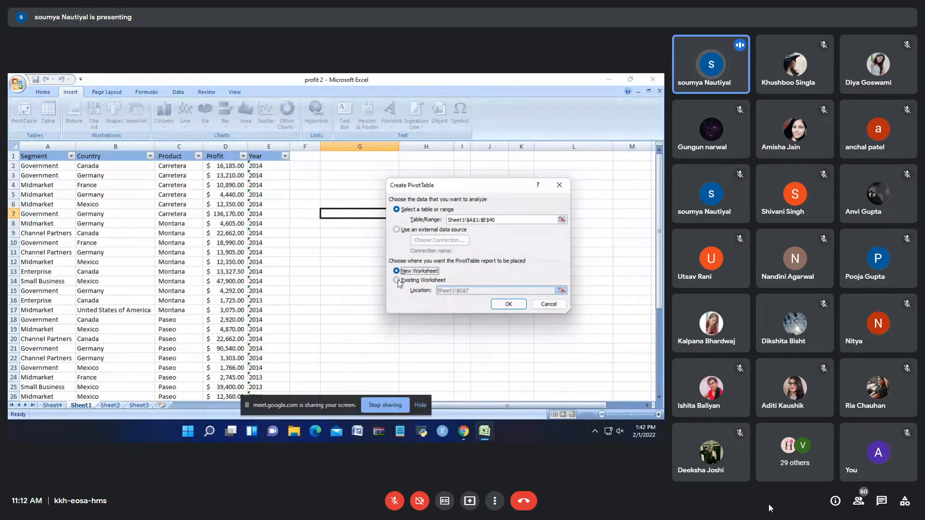
{"action": "left_click", "coordinate": [398, 280]}
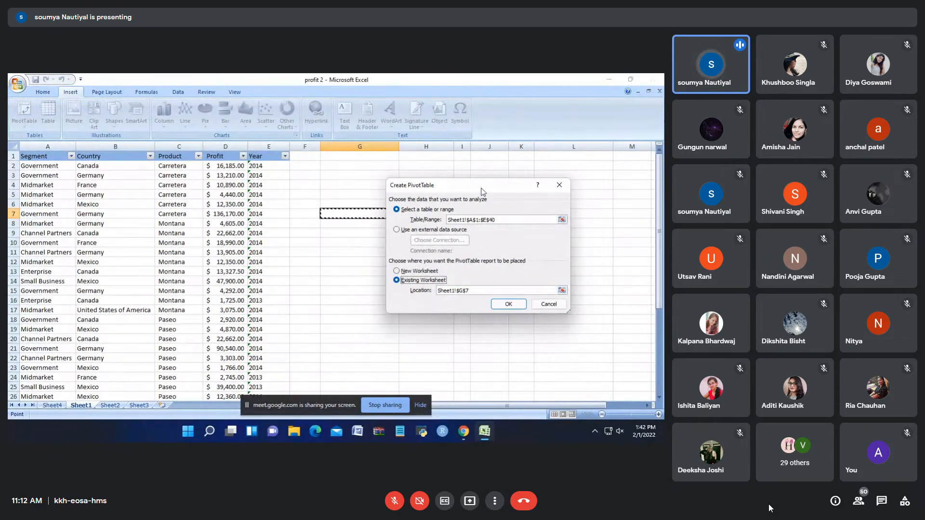
{"action": "left_click_drag", "start_coordinate": [483, 191], "coordinate": [512, 183]}
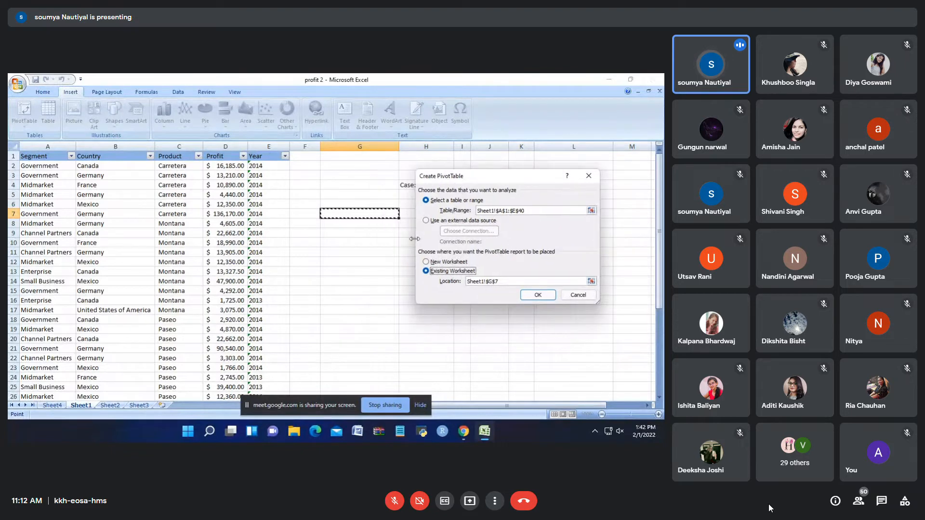
{"action": "left_click", "coordinate": [335, 250]}
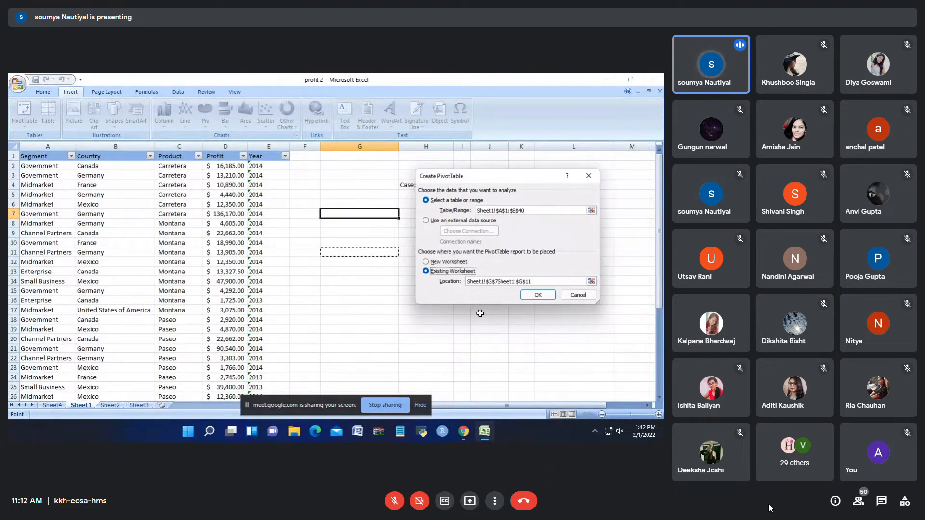
{"action": "left_click", "coordinate": [542, 284]}
{"action": "left_click_drag", "start_coordinate": [542, 283], "coordinate": [435, 285]}
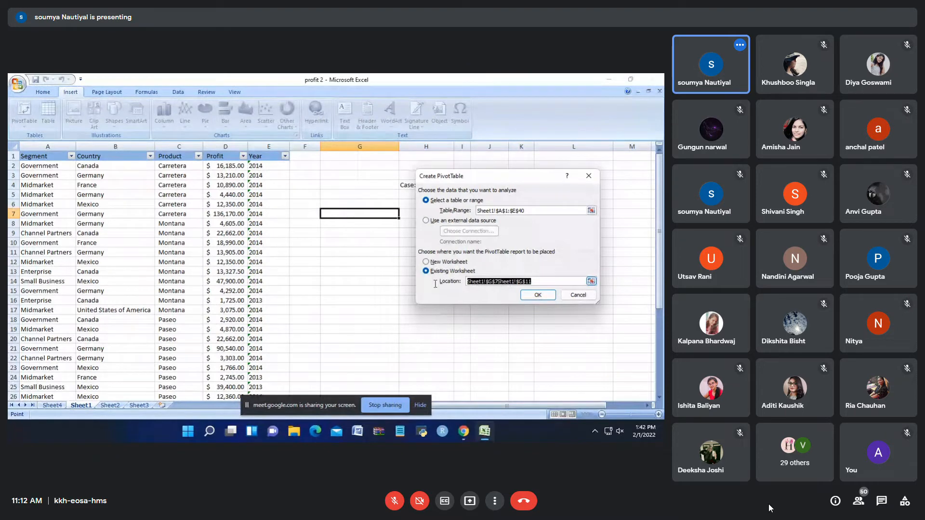
{"action": "key", "text": "BackSpace"}
{"action": "left_click", "coordinate": [332, 231]}
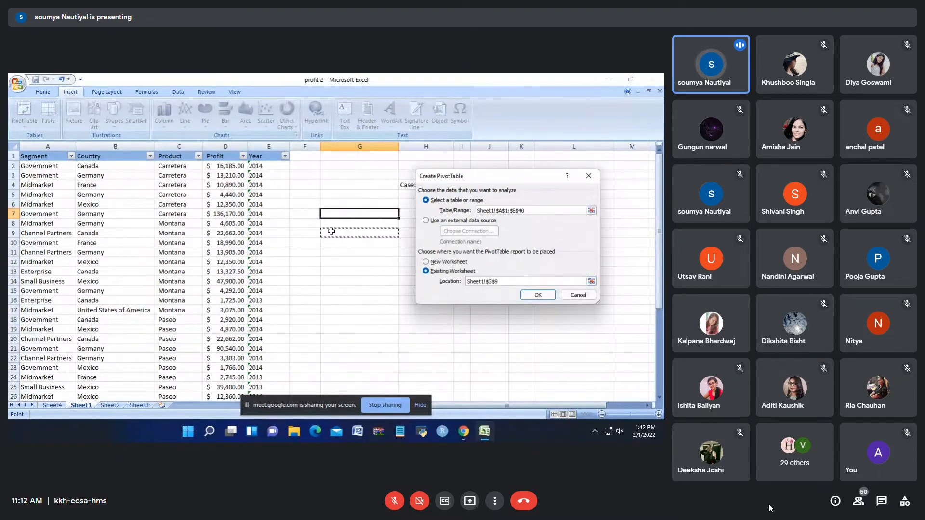
{"action": "left_click", "coordinate": [535, 295]}
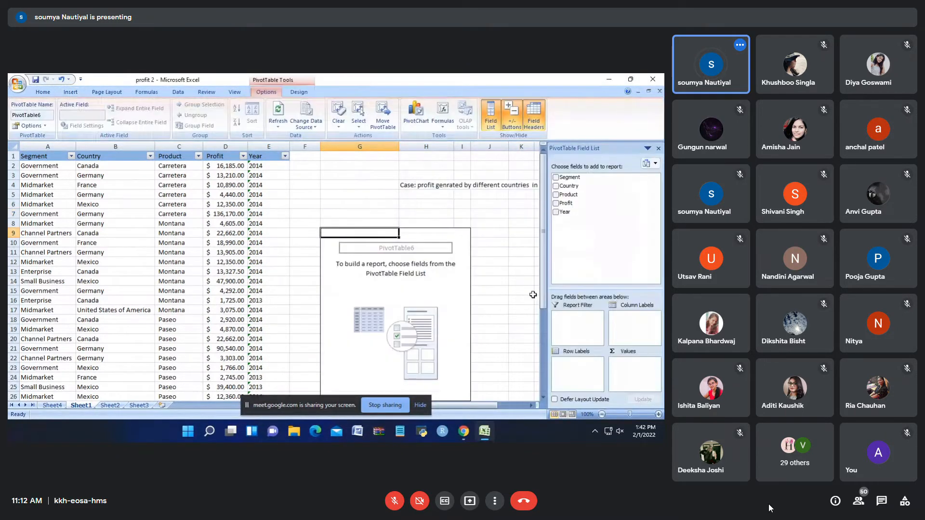
- Hide the meeting's screen-sharing notice, and select cell G9 in the empty PivotTable to show its report area beside the case heading
{"action": "left_click", "coordinate": [421, 406]}
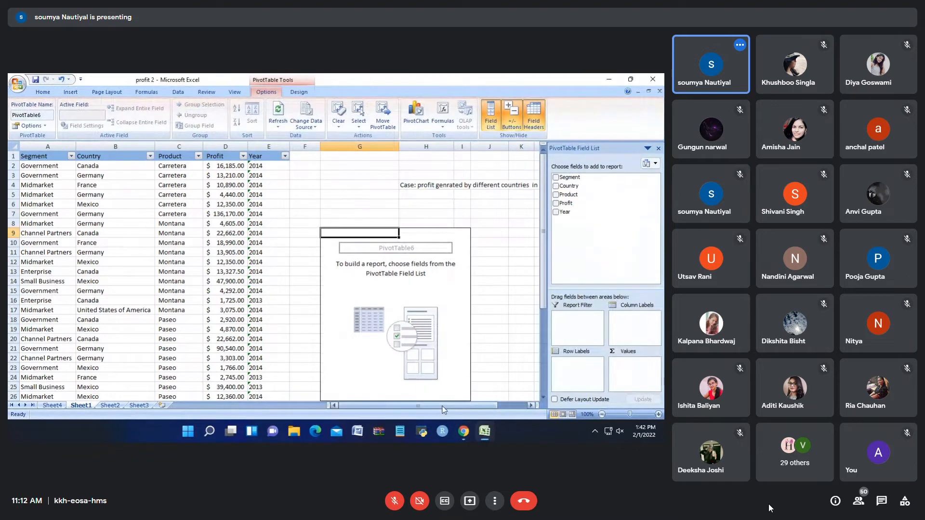
{"action": "left_click_drag", "start_coordinate": [441, 406], "coordinate": [455, 409]}
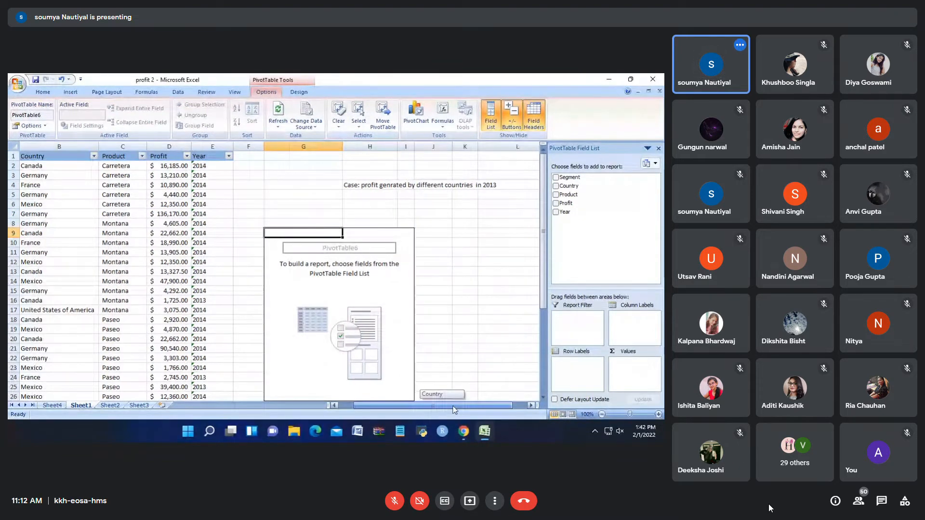
{"action": "scroll", "coordinate": [443, 363], "scroll_direction": "down", "scroll_amount": 3}
{"action": "scroll", "coordinate": [314, 318], "scroll_direction": "up", "scroll_amount": 3}
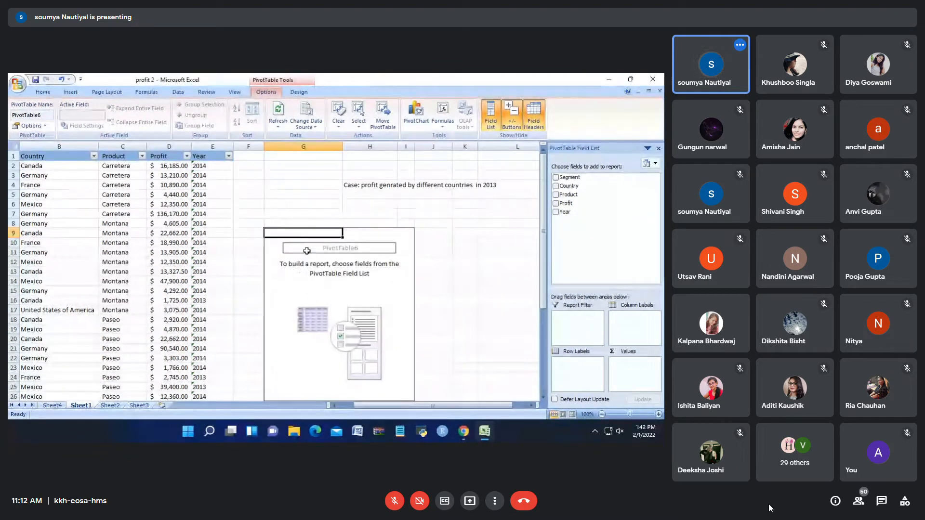
{"action": "left_click", "coordinate": [383, 236]}
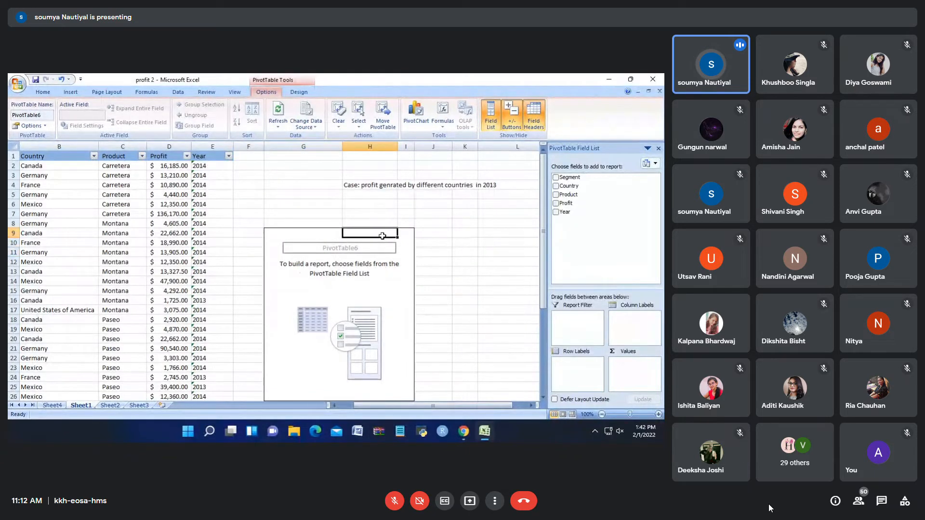
{"action": "left_click", "coordinate": [327, 236]}
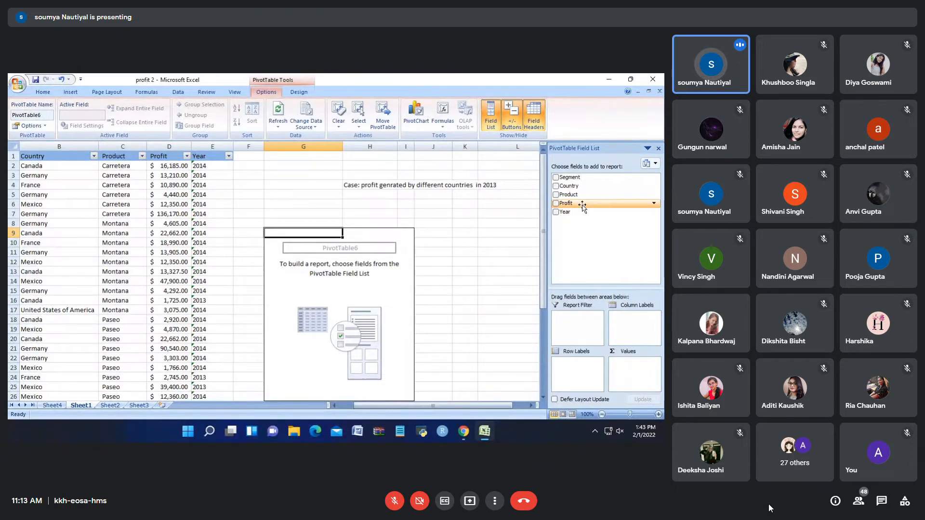
- Add Profit to the PivotTable's values as a sum and Country to its row labels
{"action": "left_click_drag", "start_coordinate": [584, 204], "coordinate": [633, 367]}
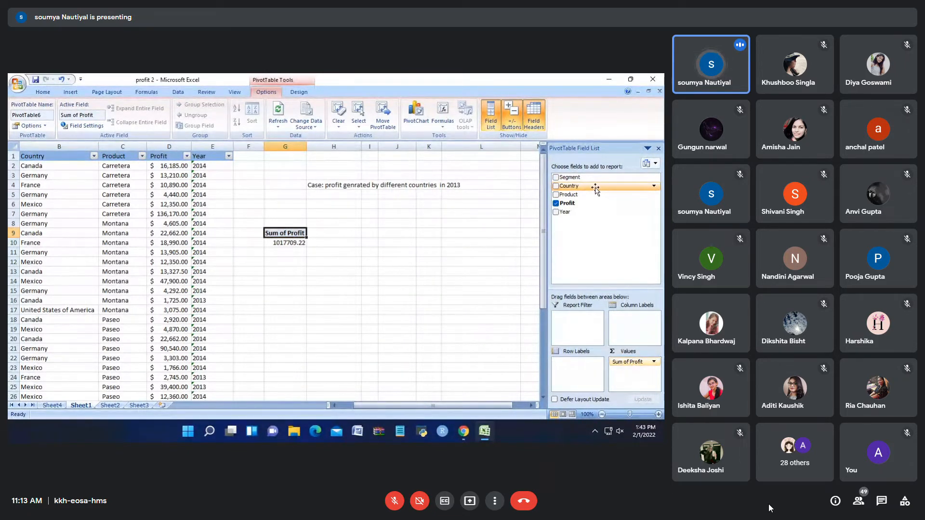
{"action": "left_click_drag", "start_coordinate": [593, 187], "coordinate": [580, 367]}
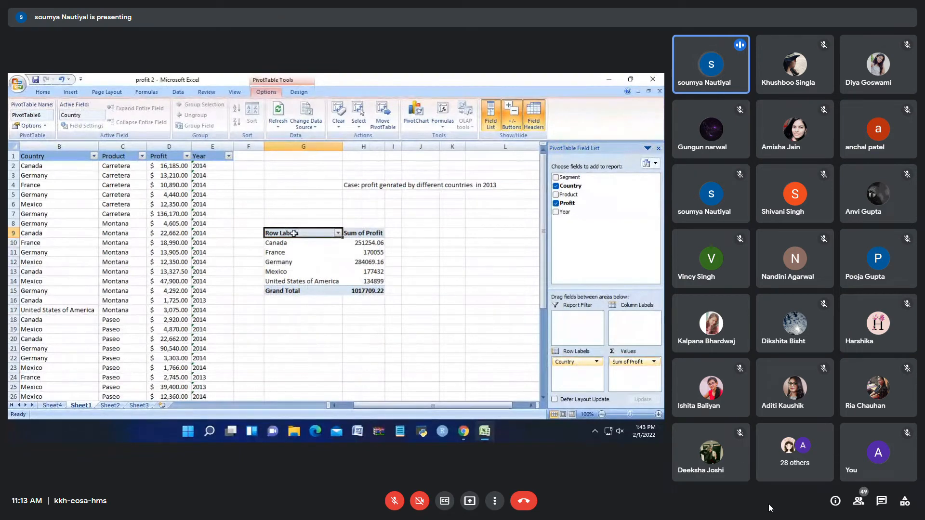
{"action": "left_click_drag", "start_coordinate": [289, 243], "coordinate": [291, 285]}
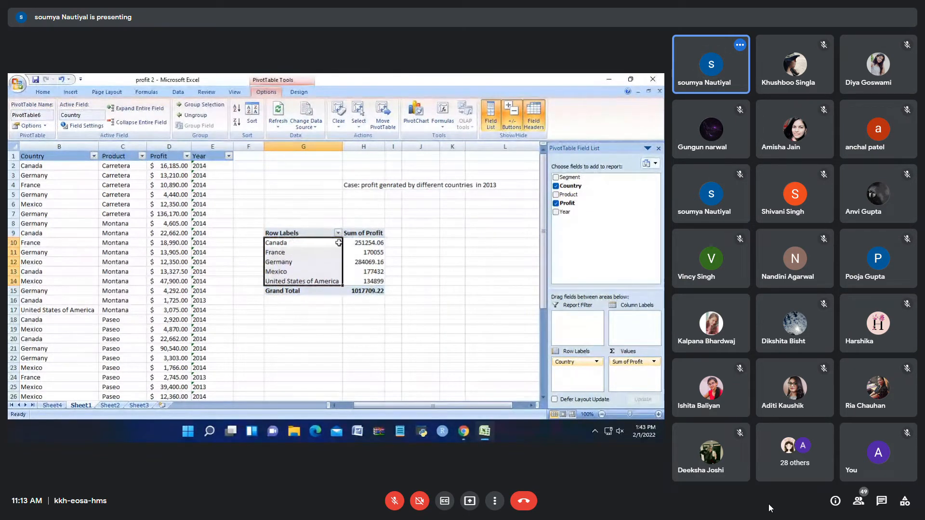
{"action": "left_click_drag", "start_coordinate": [361, 244], "coordinate": [365, 281]}
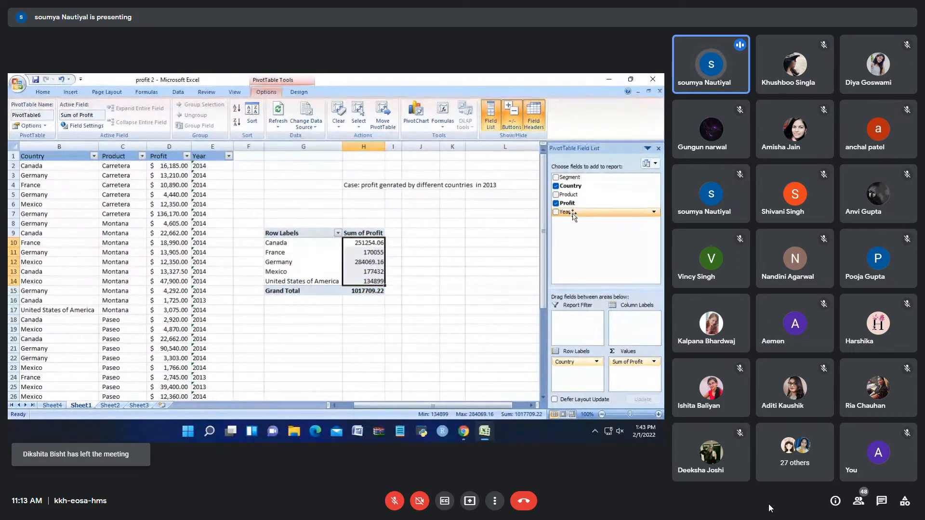
- Add the Year field to the PivotTable's column labels to split each country's profit by year
{"action": "left_click_drag", "start_coordinate": [577, 216], "coordinate": [634, 314]}
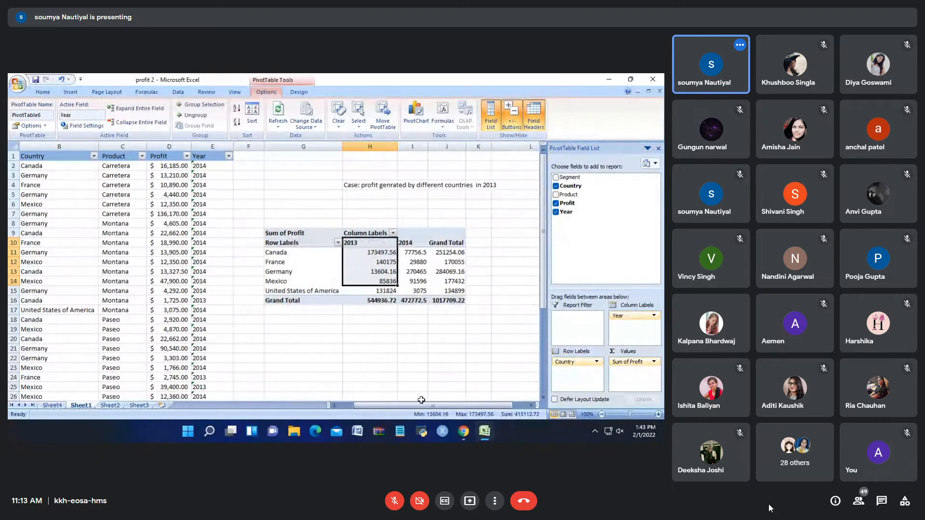
{"action": "left_click_drag", "start_coordinate": [429, 408], "coordinate": [443, 408]}
{"action": "left_click", "coordinate": [214, 242]}
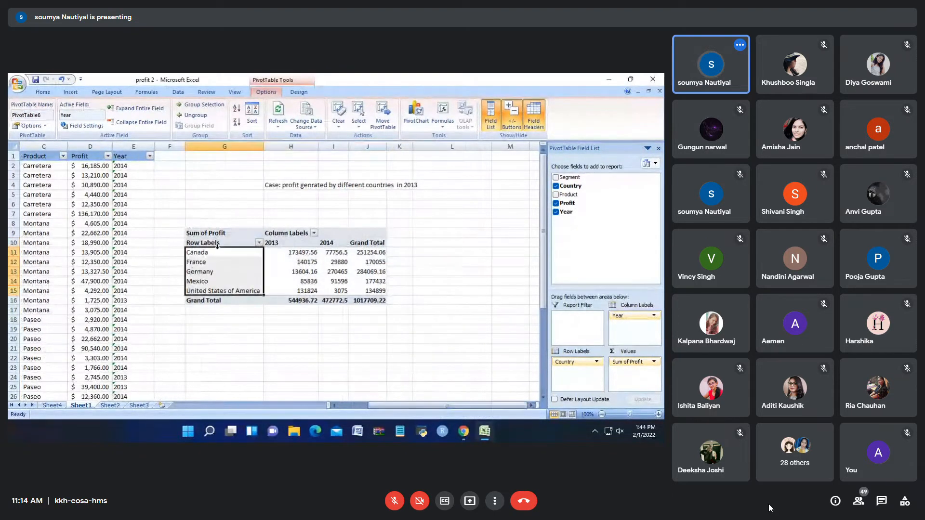
{"action": "left_click", "coordinate": [314, 323]}
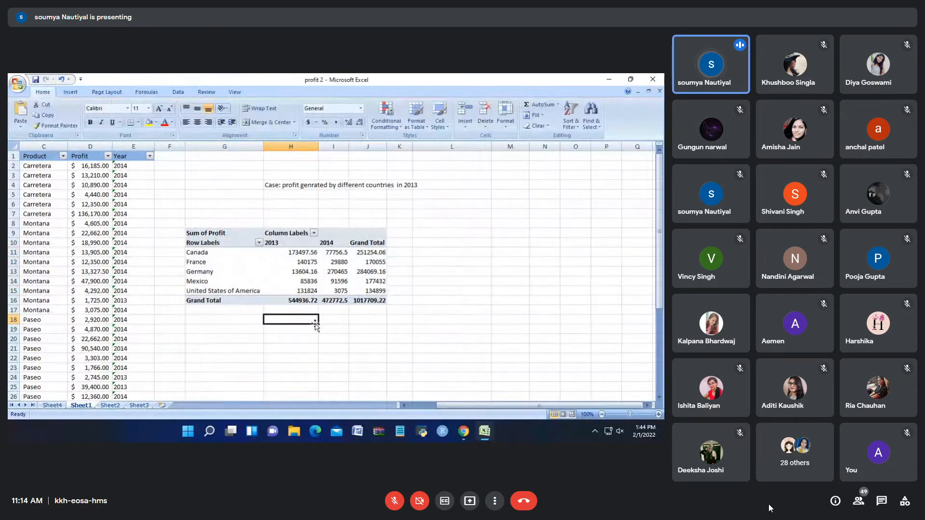
{"action": "left_click", "coordinate": [316, 282]}
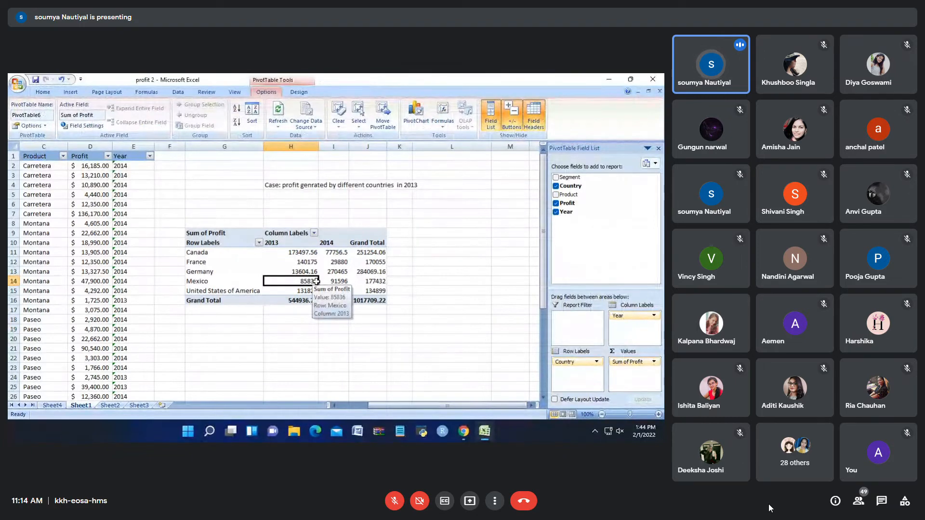
- Filter the PivotTable's column labels to show only the year 2013
{"action": "left_click", "coordinate": [314, 234]}
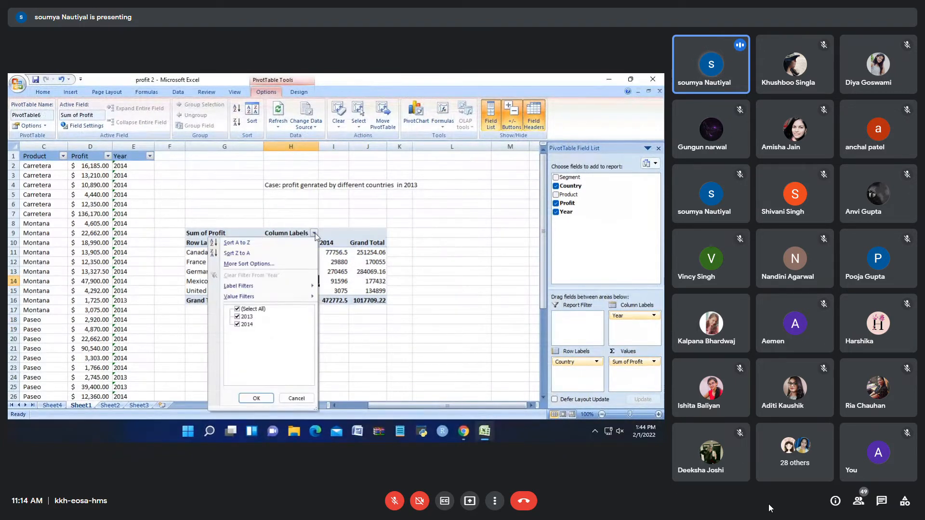
{"action": "left_click", "coordinate": [237, 310]}
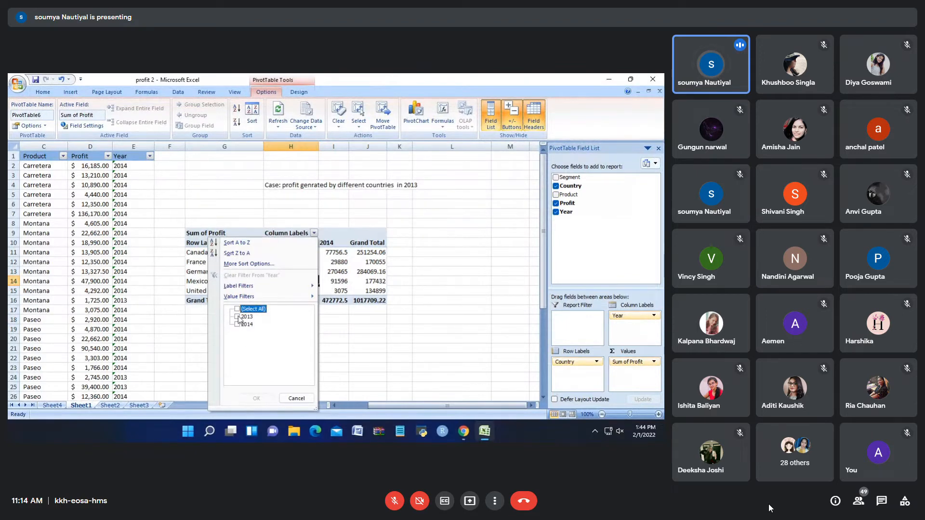
{"action": "left_click", "coordinate": [238, 317]}
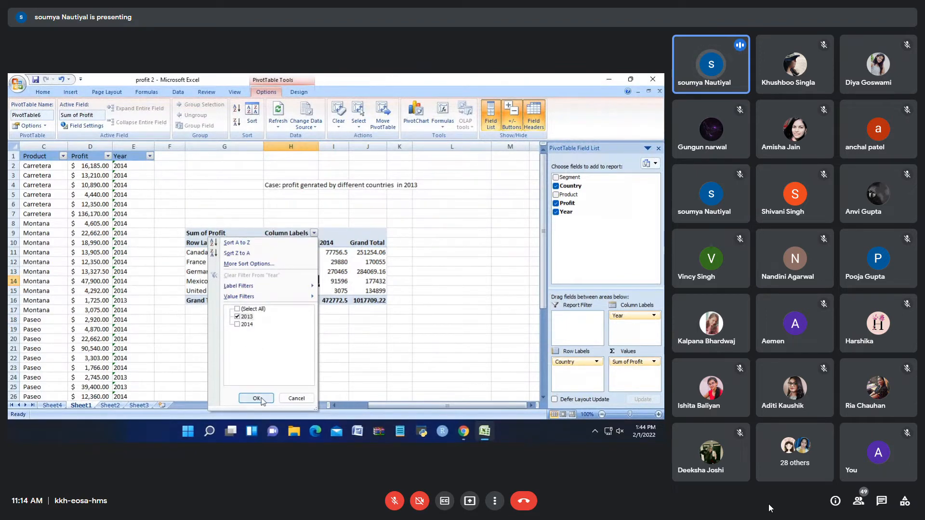
{"action": "left_click", "coordinate": [256, 399]}
{"action": "left_click", "coordinate": [278, 343]}
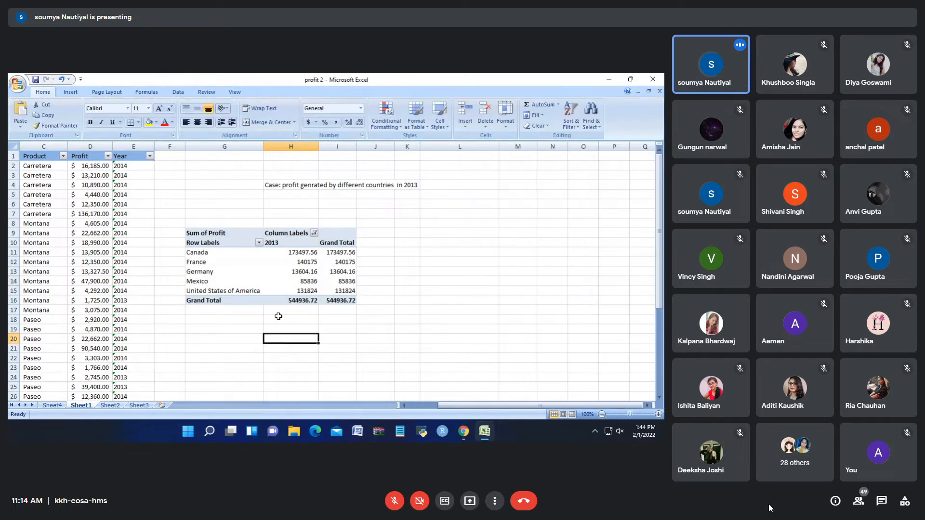
- Examine the 2013 profit of each country in the filtered PivotTable, from Canada to the United States of America
{"action": "left_click", "coordinate": [288, 252]}
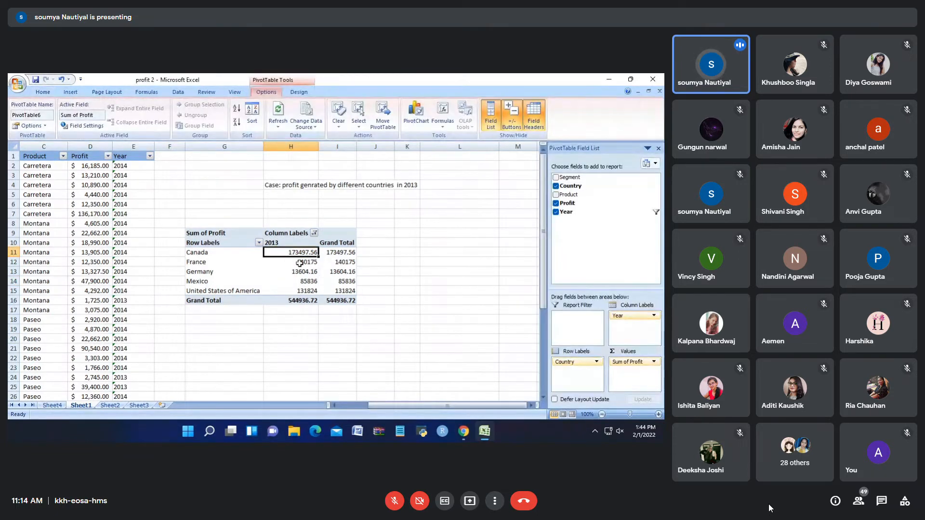
{"action": "left_click", "coordinate": [299, 263]}
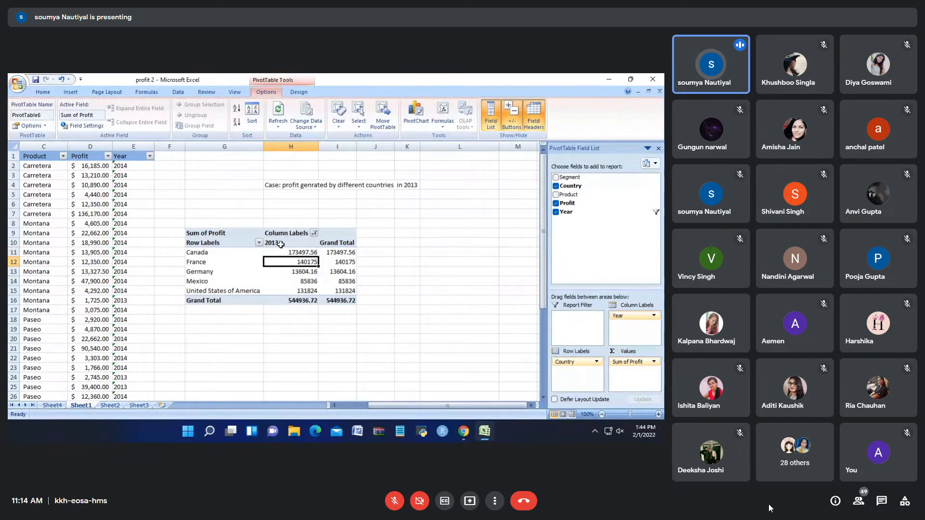
{"action": "left_click", "coordinate": [248, 254]}
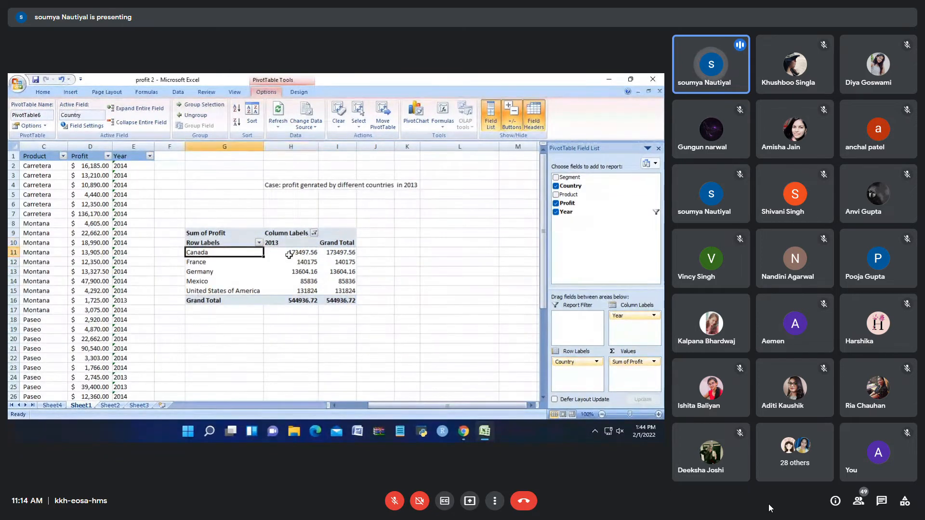
{"action": "left_click", "coordinate": [290, 253]}
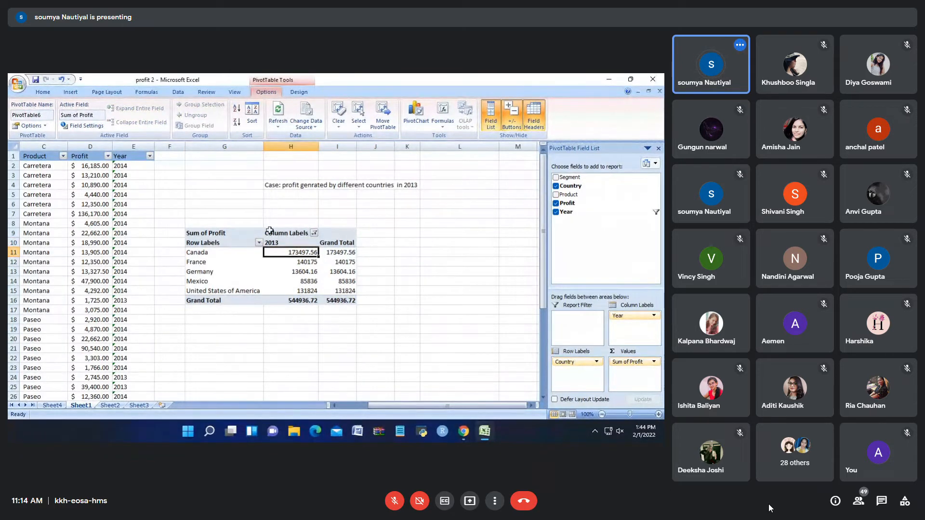
{"action": "left_click", "coordinate": [285, 243]}
{"action": "left_click", "coordinate": [195, 264]}
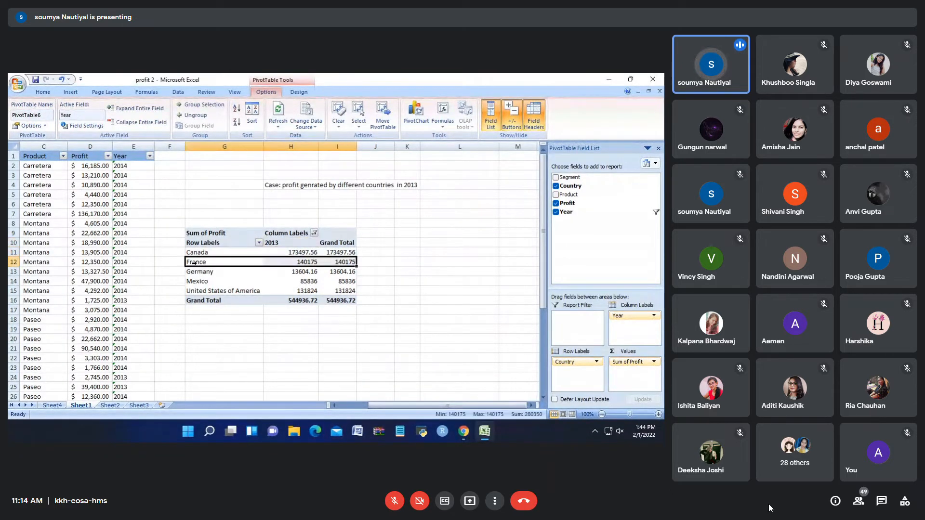
{"action": "left_click", "coordinate": [291, 292]}
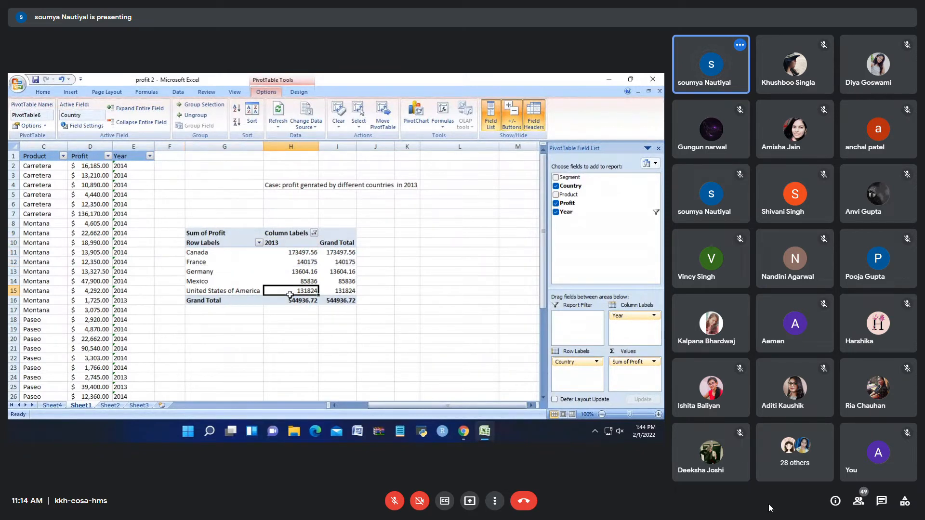
{"action": "left_click", "coordinate": [290, 329]}
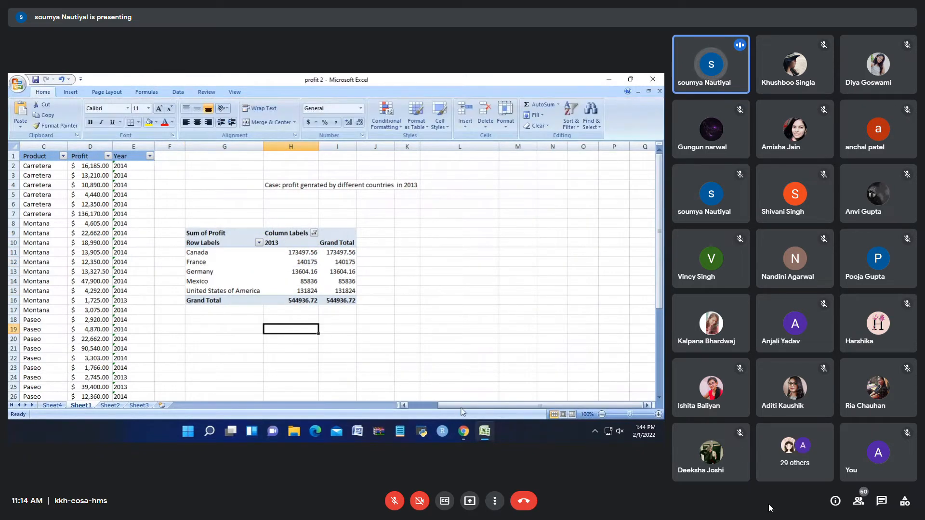
{"action": "left_click_drag", "start_coordinate": [460, 408], "coordinate": [424, 409]}
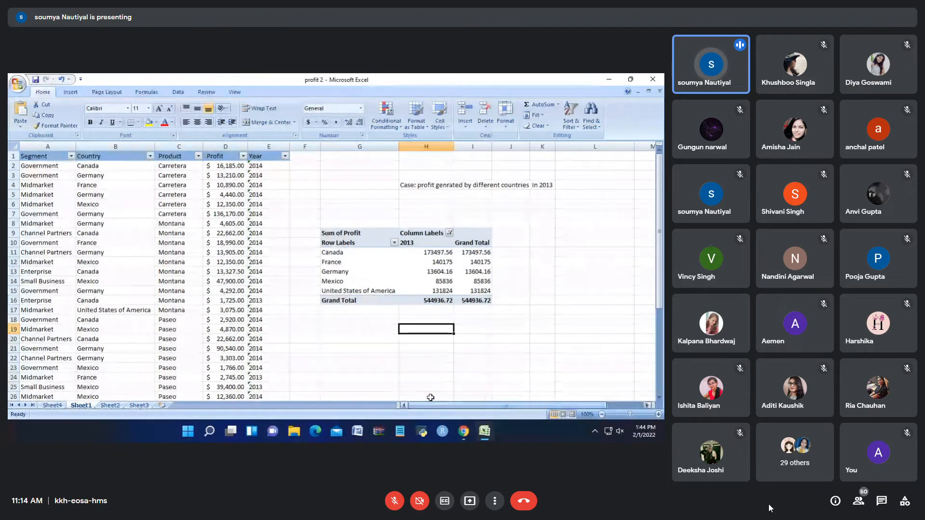
{"action": "mouse_move", "coordinate": [404, 268]}
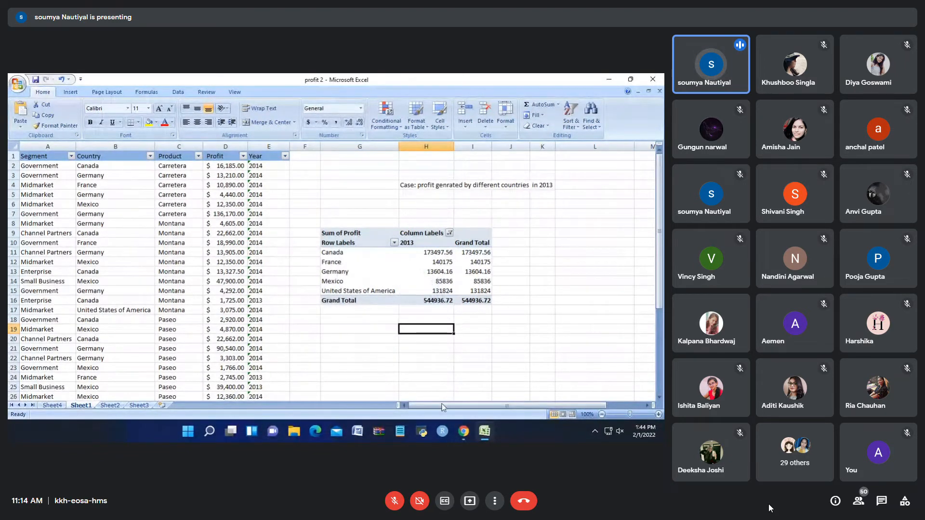
- Change the PivotTable's column label filter to show both 2013 and 2014
{"action": "left_click_drag", "start_coordinate": [453, 408], "coordinate": [456, 411]}
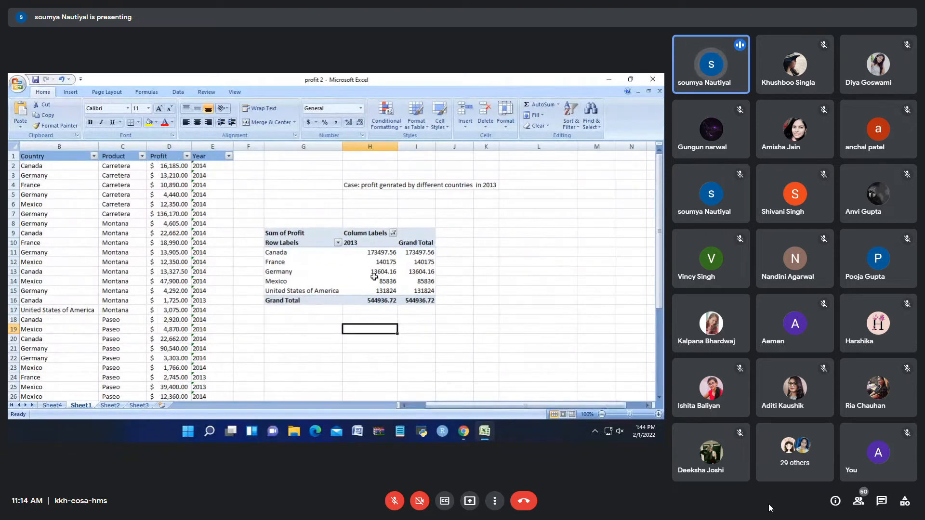
{"action": "left_click", "coordinate": [393, 233]}
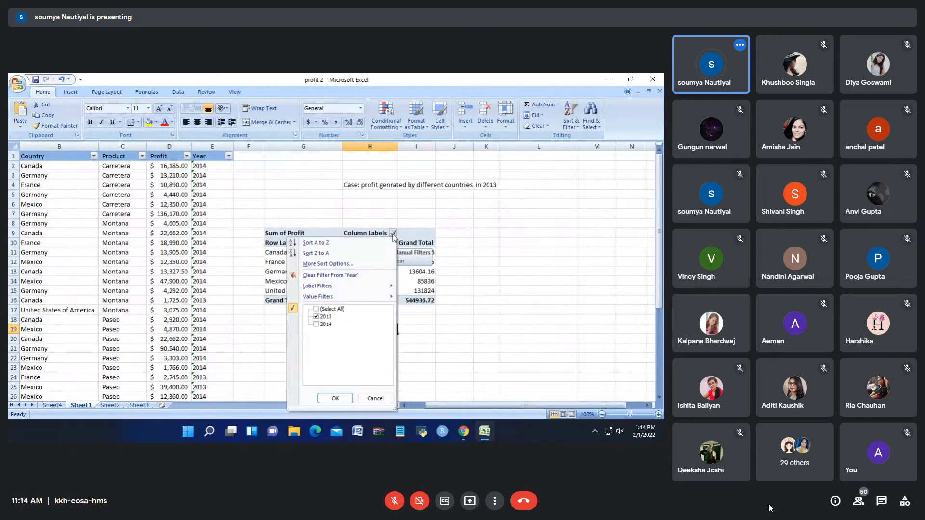
{"action": "left_click", "coordinate": [317, 325]}
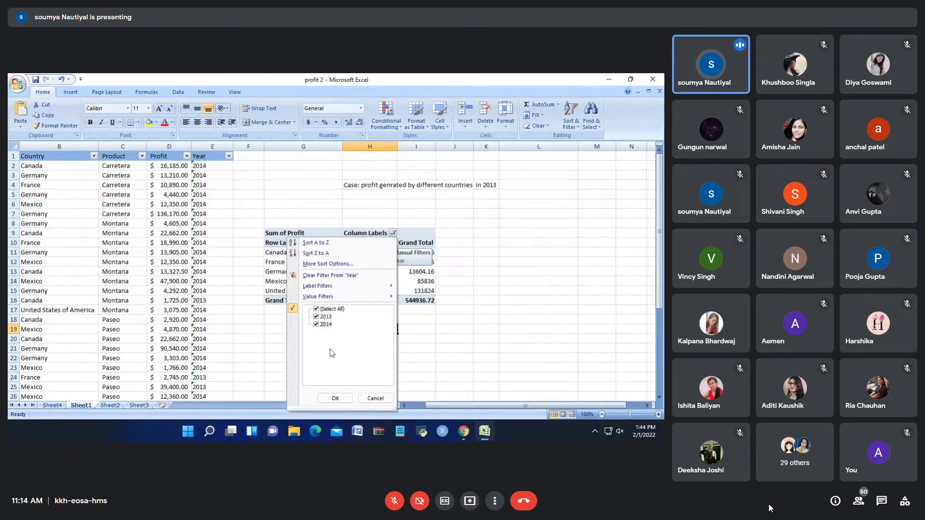
{"action": "left_click", "coordinate": [335, 398]}
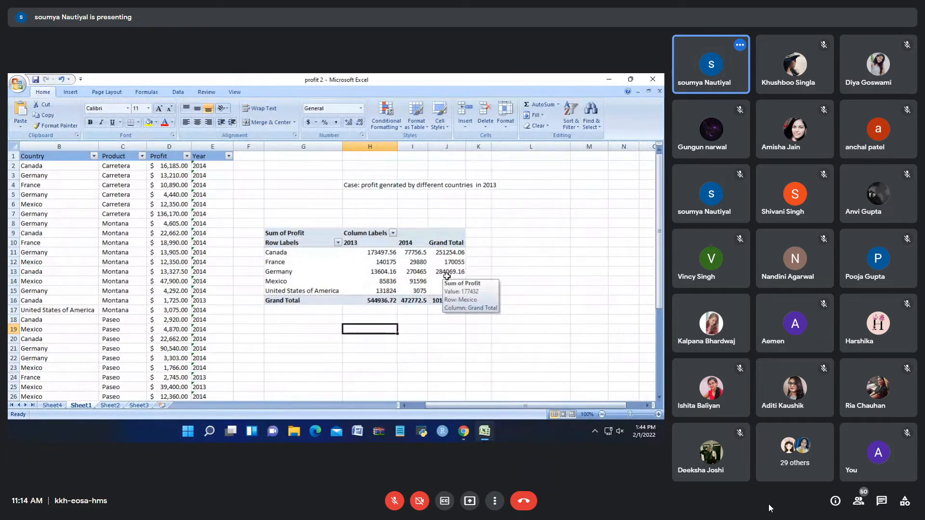
- Examine each country's 2013 and 2014 profits and the grand totals in the PivotTable
{"action": "scroll", "coordinate": [357, 292], "scroll_direction": "down", "scroll_amount": 1}
{"action": "scroll", "coordinate": [357, 292], "scroll_direction": "up", "scroll_amount": 1}
{"action": "left_click", "coordinate": [342, 322]}
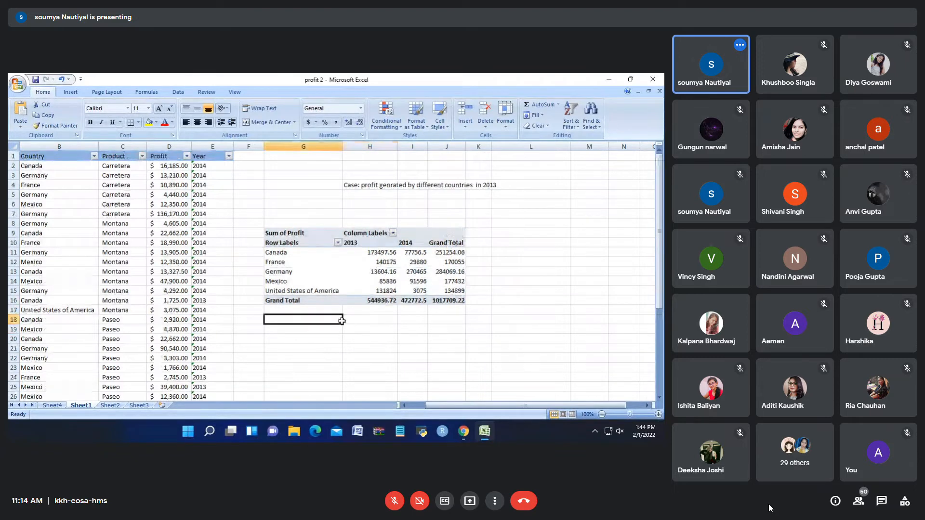
{"action": "left_click", "coordinate": [338, 312]}
{"action": "left_click", "coordinate": [362, 311]}
{"action": "left_click", "coordinate": [369, 326]}
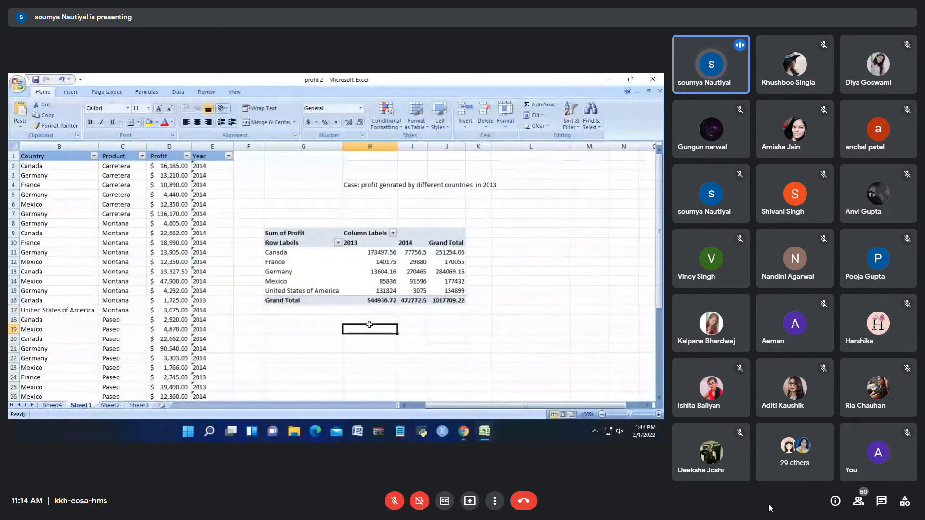
{"action": "left_click", "coordinate": [406, 311]}
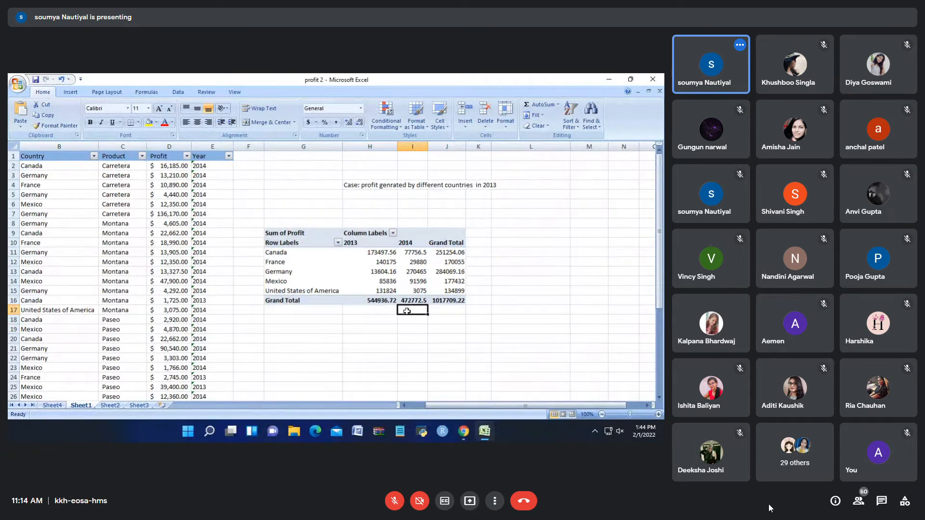
{"action": "scroll", "coordinate": [407, 313], "scroll_direction": "down", "scroll_amount": 2}
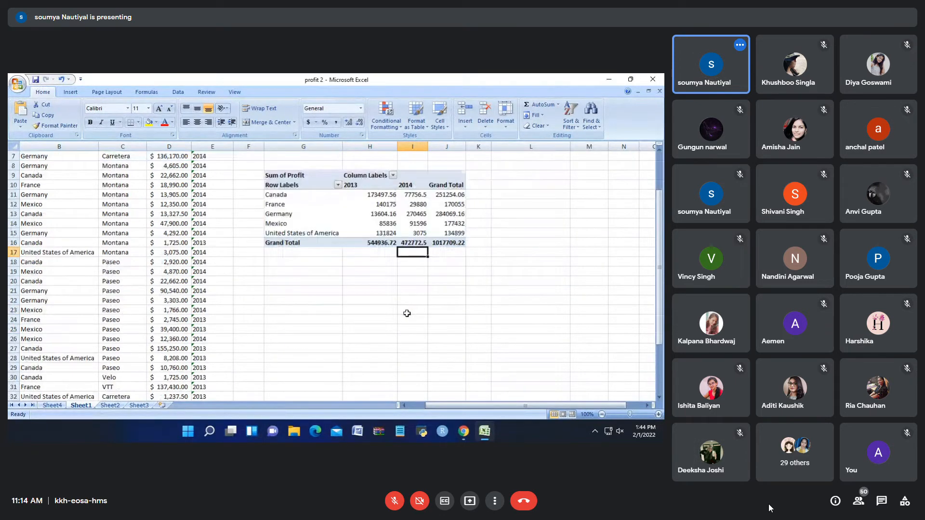
{"action": "scroll", "coordinate": [407, 313], "scroll_direction": "up", "scroll_amount": 2}
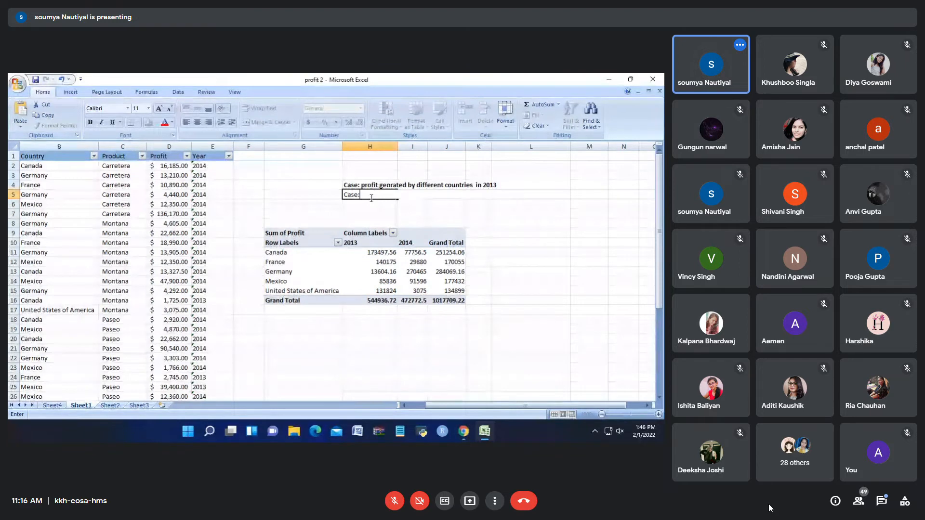
- Enter the note "Case: add product" in cell H5, below the case about profit by country
{"action": "type", "text": "add"}
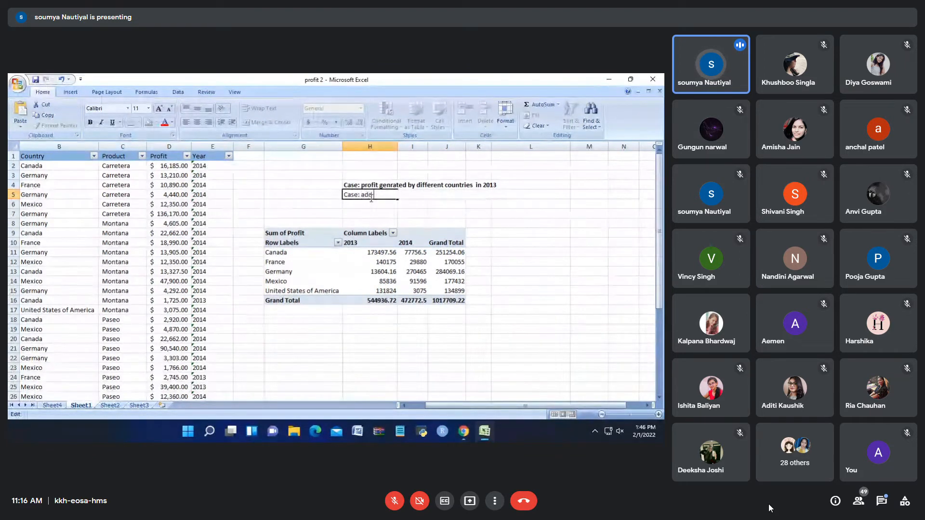
{"action": "type", "text": " pro"}
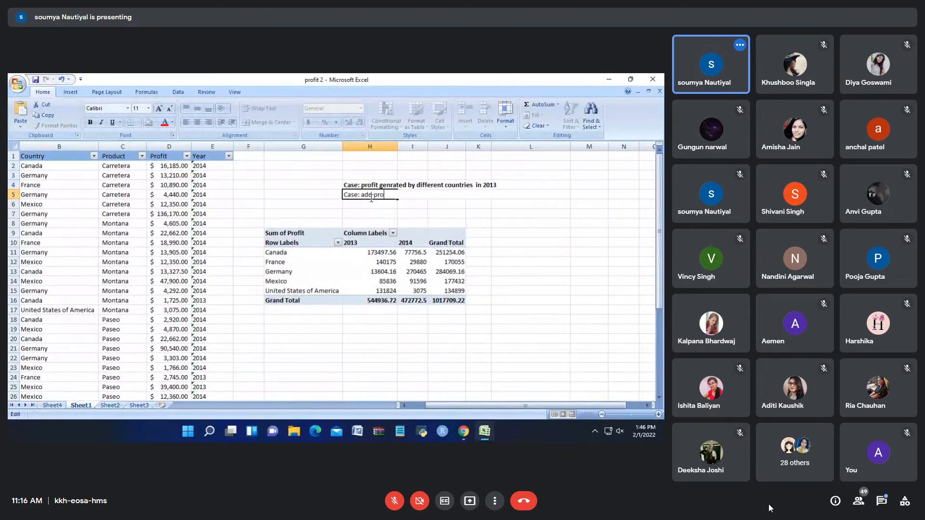
{"action": "type", "text": "duct"}
{"action": "key", "text": "shift+Return"}
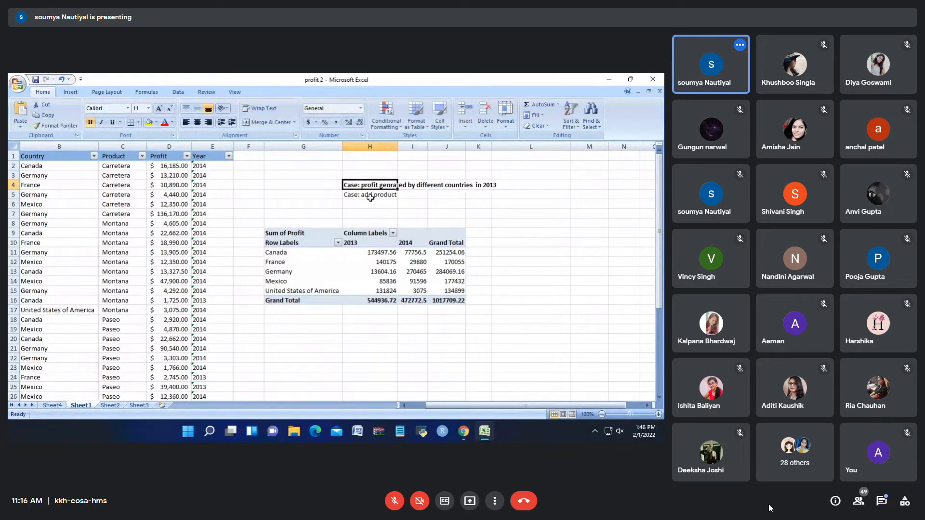
- Show the PivotTable's field list and add the Product field as a report filter
{"action": "left_click", "coordinate": [390, 281]}
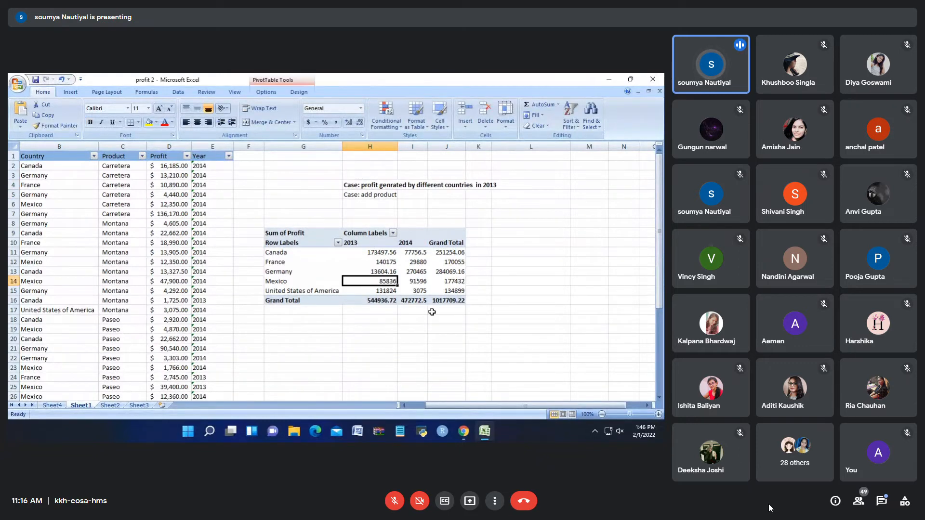
{"action": "left_click", "coordinate": [429, 273]}
{"action": "mouse_move", "coordinate": [430, 272]}
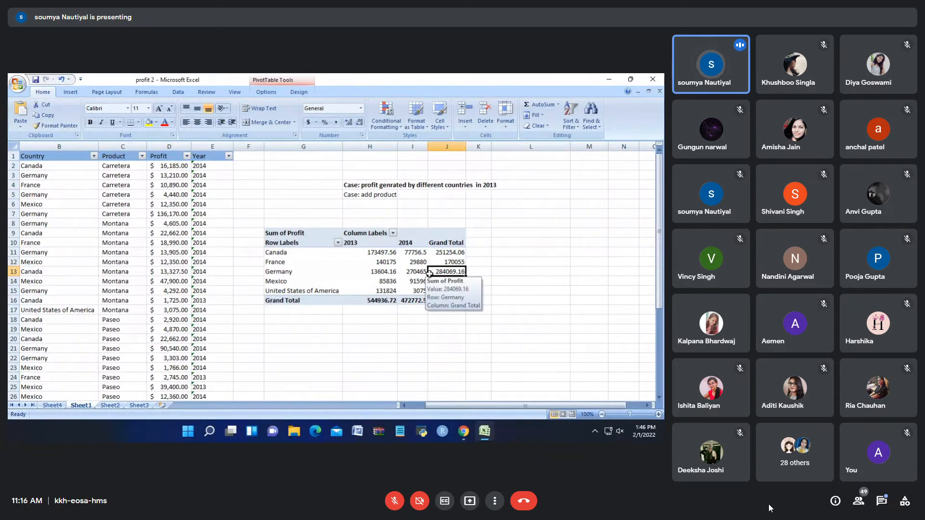
{"action": "left_click", "coordinate": [278, 94]}
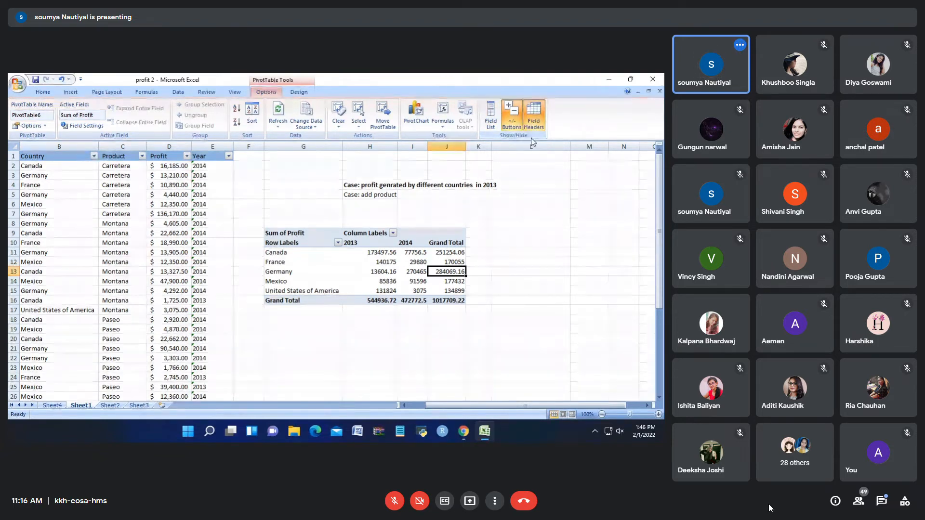
{"action": "left_click", "coordinate": [491, 126]}
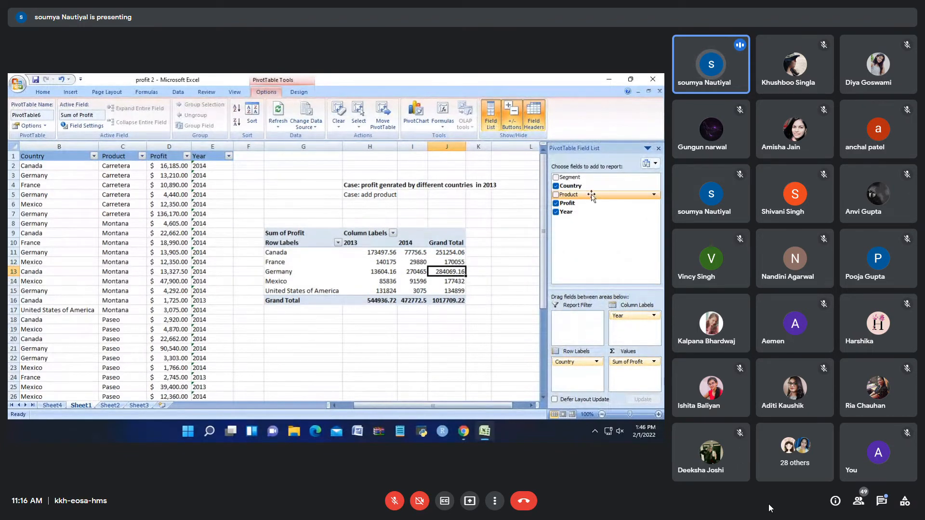
{"action": "left_click_drag", "start_coordinate": [592, 197], "coordinate": [575, 323]}
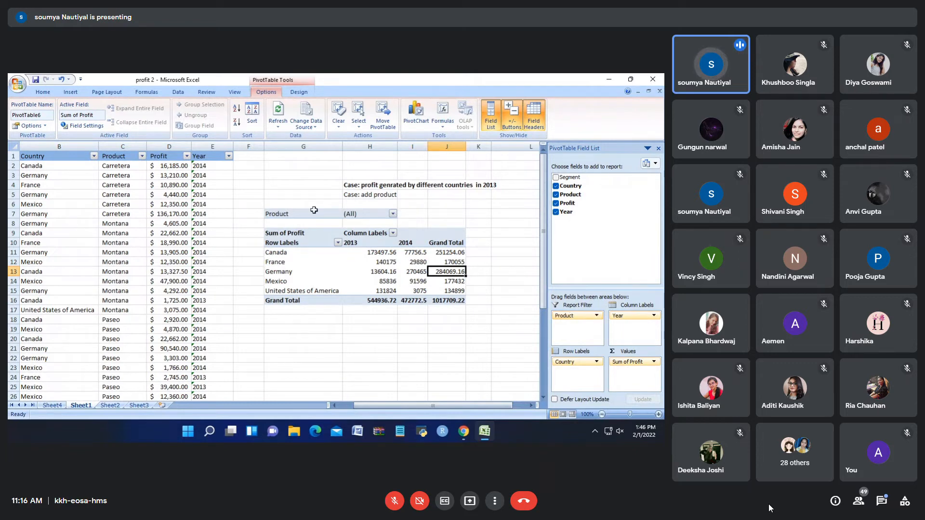
- Filter the PivotTable's Product report filter to Montana only, with multiple item selection enabled
{"action": "left_click", "coordinate": [393, 214]}
{"action": "left_click", "coordinate": [306, 309]}
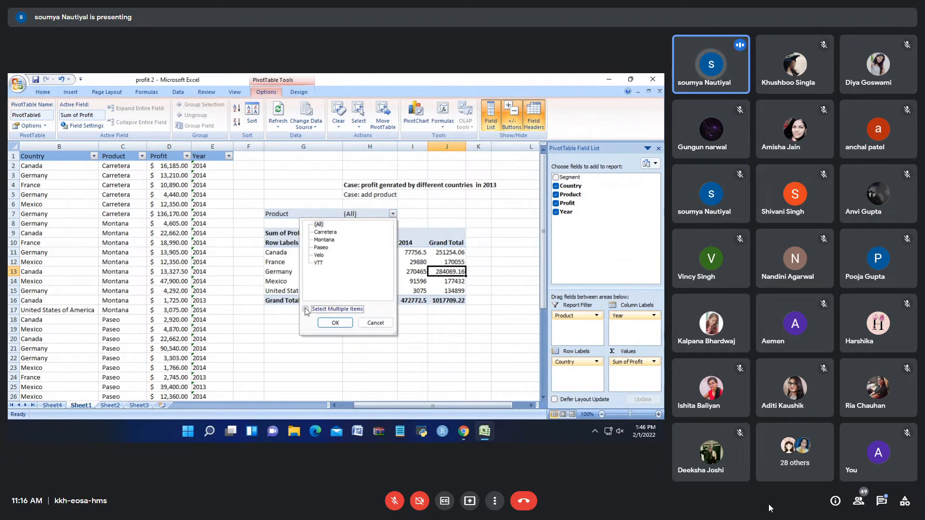
{"action": "left_click", "coordinate": [317, 232]}
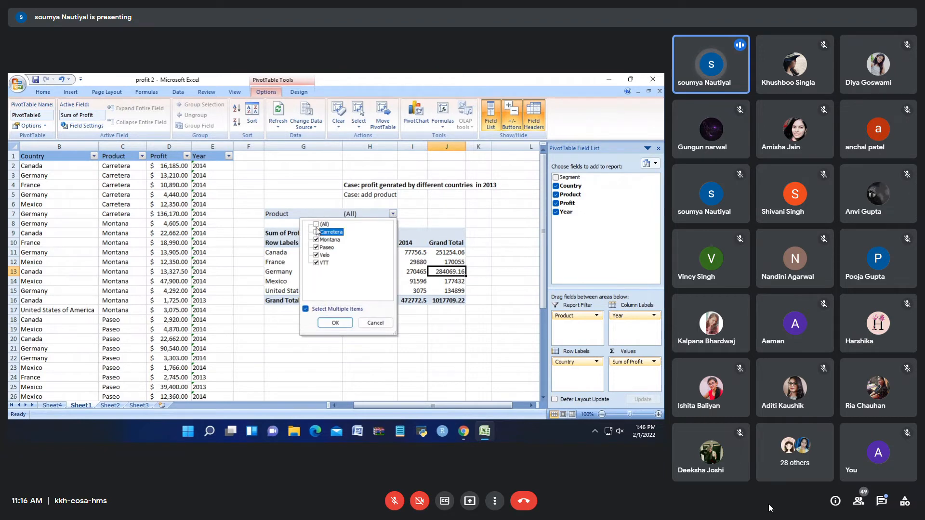
{"action": "left_click", "coordinate": [316, 225]}
{"action": "left_click", "coordinate": [316, 224]}
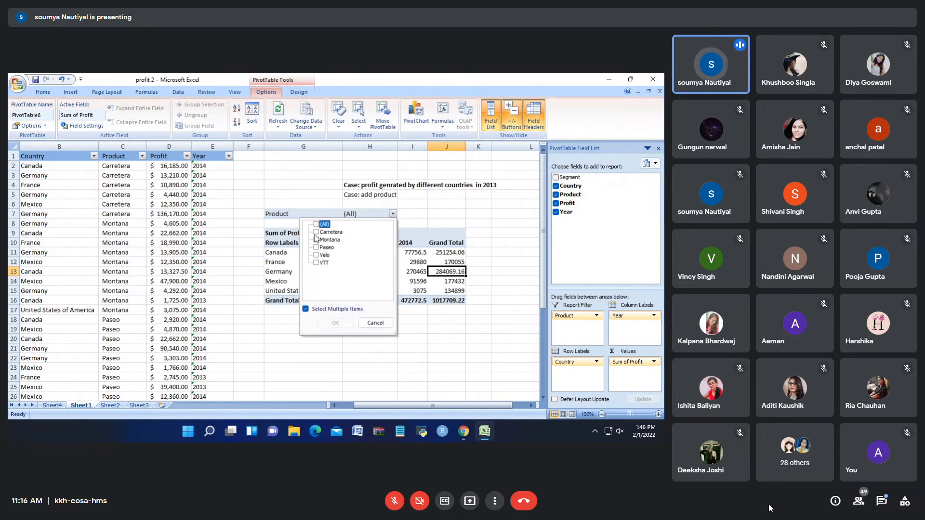
{"action": "left_click", "coordinate": [317, 240]}
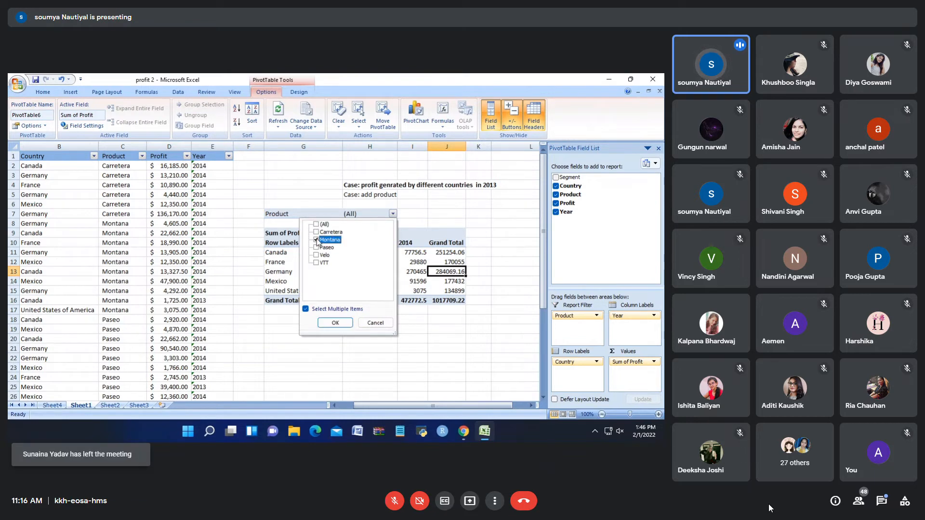
{"action": "left_click", "coordinate": [345, 327]}
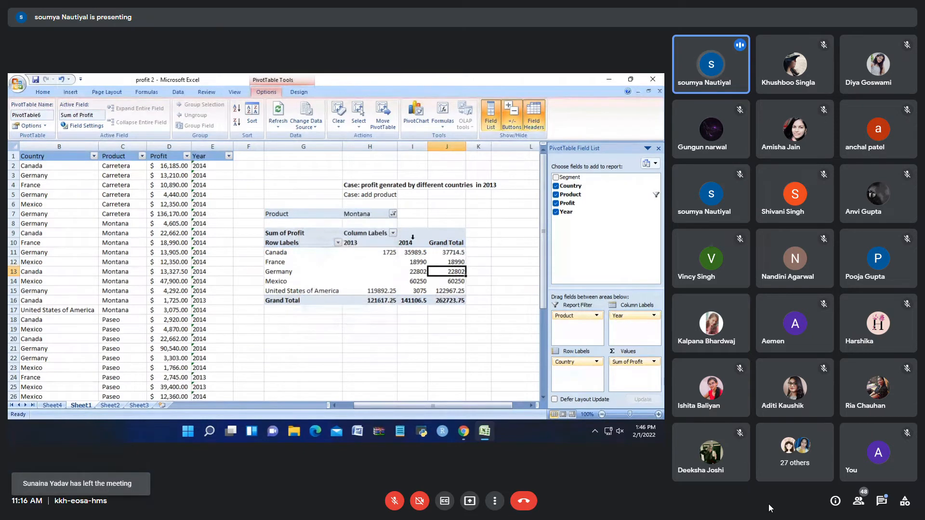
- Examine the Montana profits by country and year in the filtered PivotTable
{"action": "left_click", "coordinate": [371, 256]}
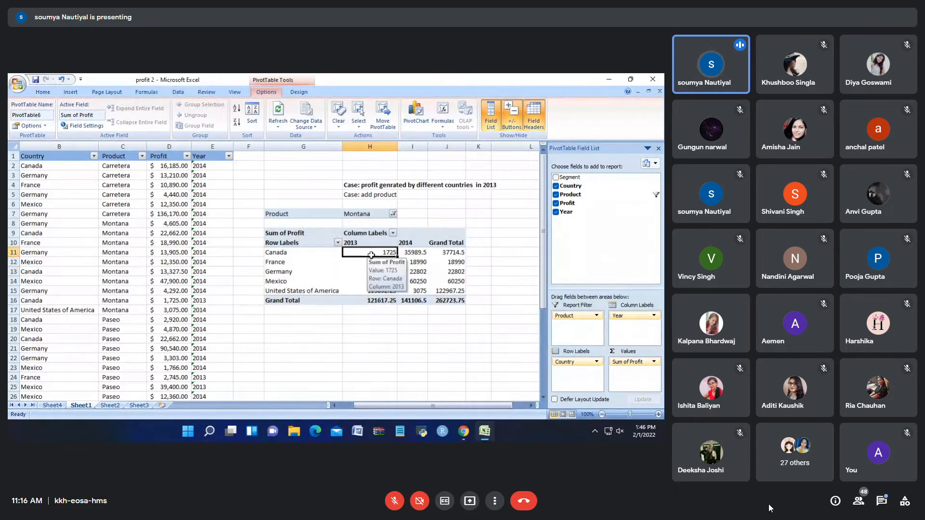
{"action": "left_click", "coordinate": [414, 251]}
{"action": "left_click", "coordinate": [290, 253]}
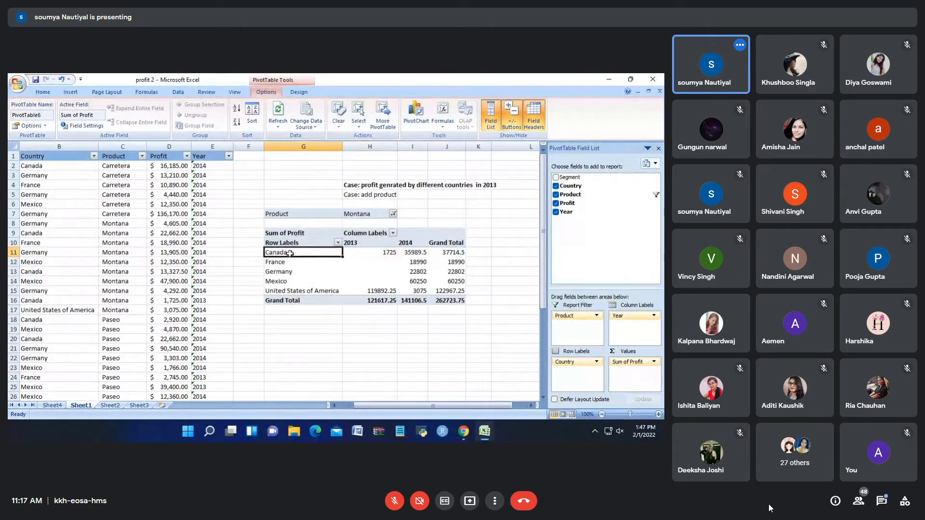
{"action": "left_click", "coordinate": [410, 261]}
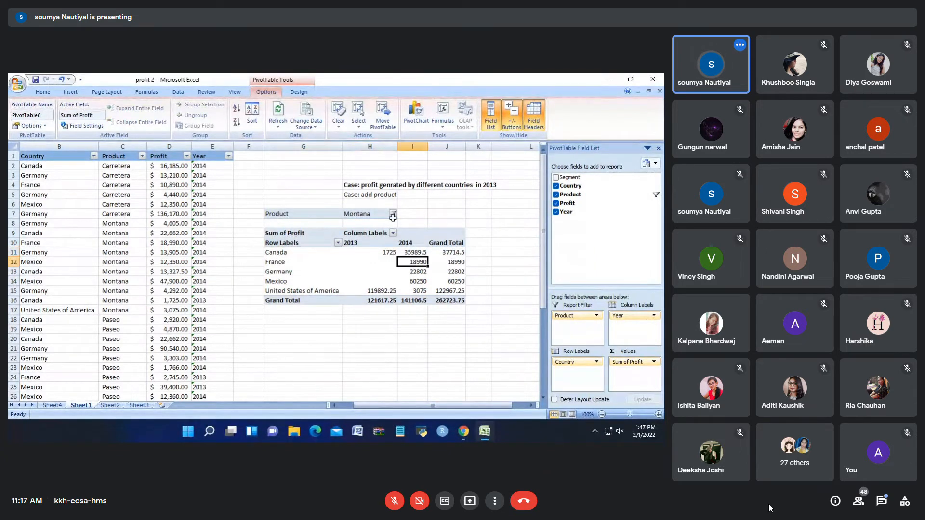
{"action": "left_click", "coordinate": [394, 215]}
{"action": "left_click", "coordinate": [335, 322]}
{"action": "left_click_drag", "start_coordinate": [291, 231], "coordinate": [438, 299]}
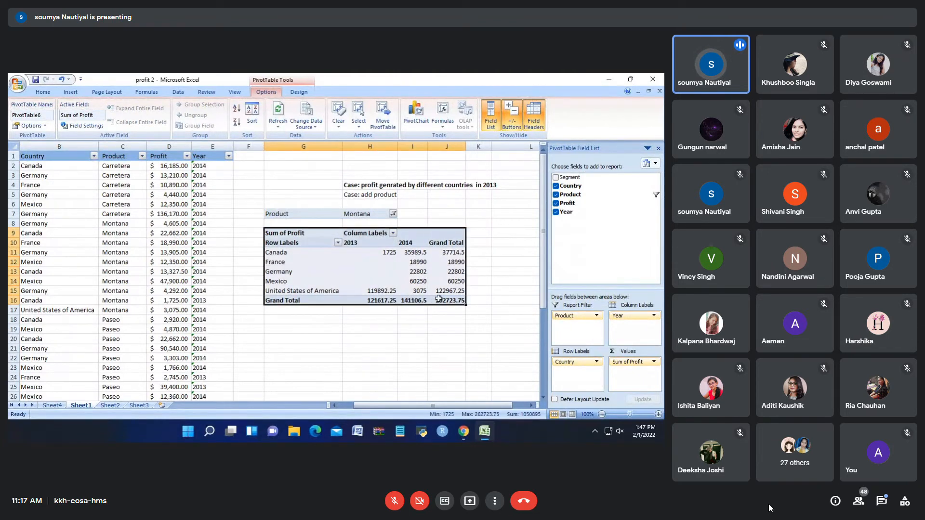
{"action": "left_click", "coordinate": [371, 274]}
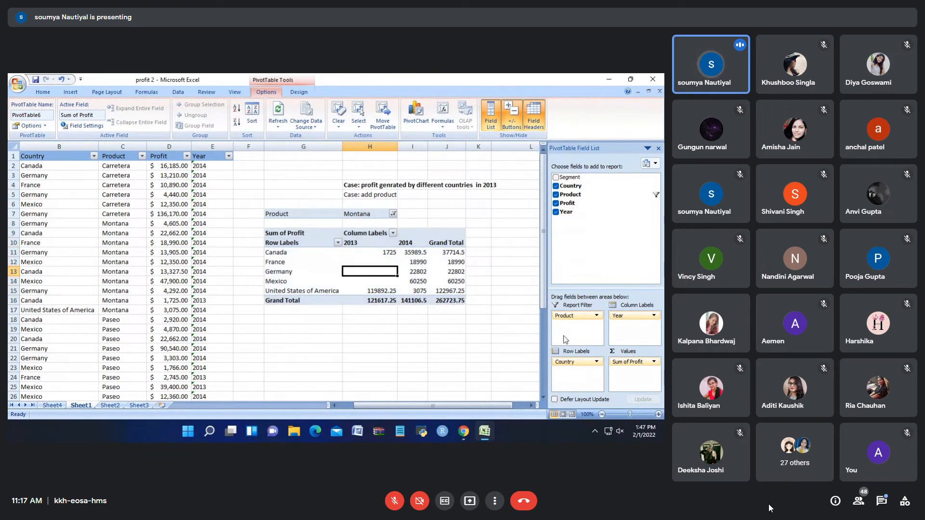
- Move the Product field from the report filter to the row labels, nested beneath Country
{"action": "left_click_drag", "start_coordinate": [595, 321], "coordinate": [626, 231]}
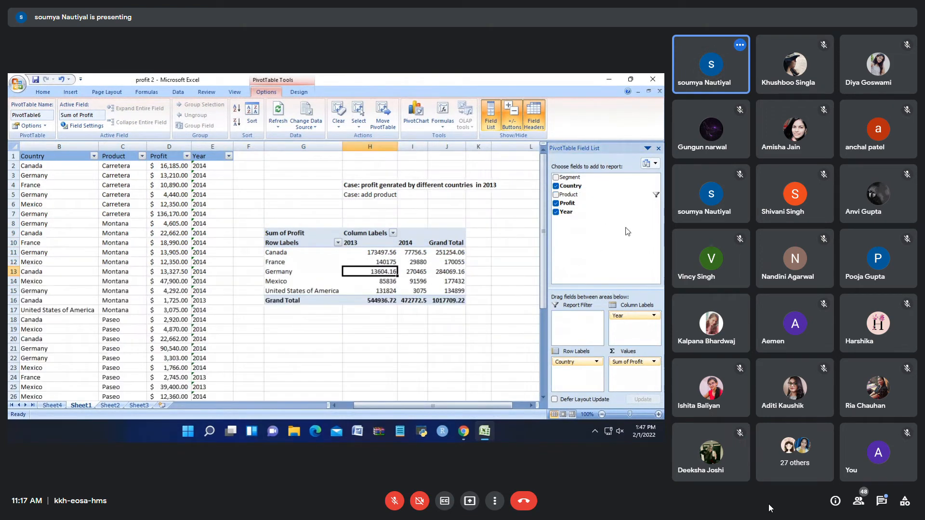
{"action": "left_click_drag", "start_coordinate": [593, 195], "coordinate": [571, 379]}
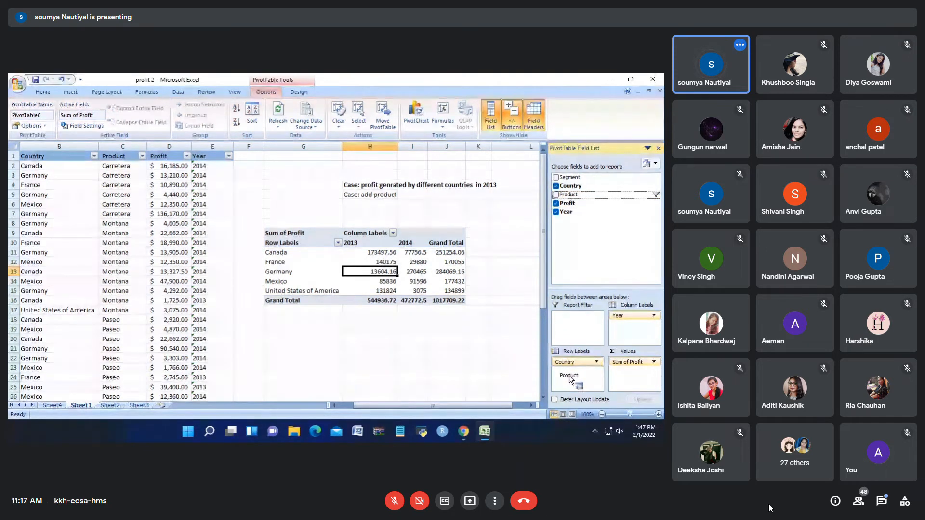
{"action": "left_click_drag", "start_coordinate": [453, 407], "coordinate": [467, 410]}
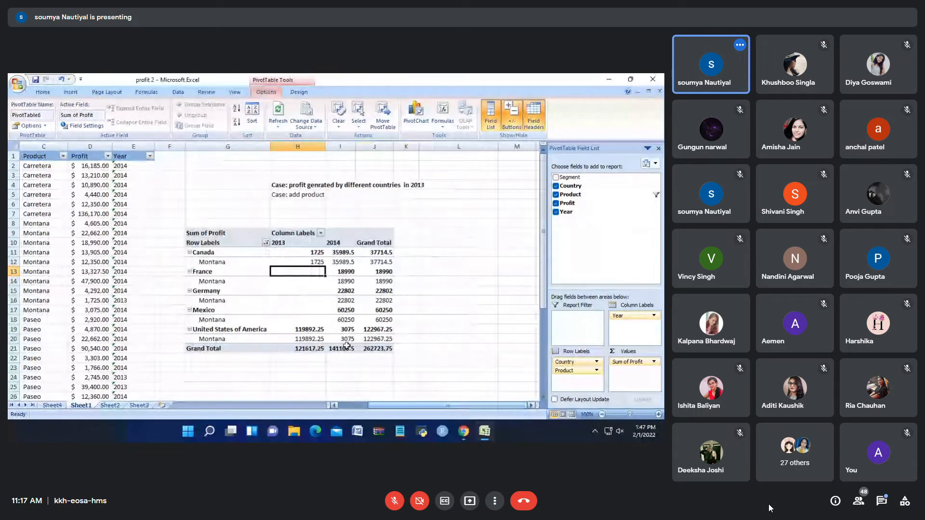
{"action": "left_click", "coordinate": [239, 254]}
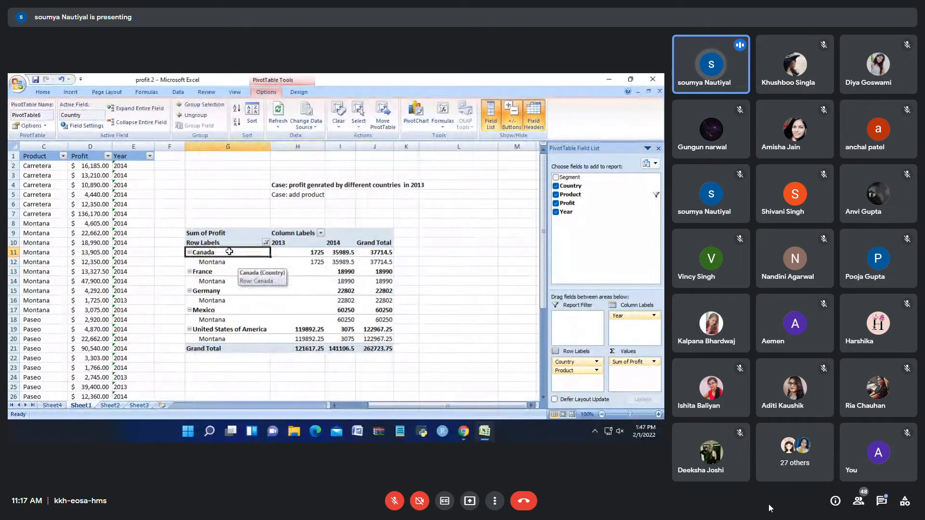
{"action": "mouse_move", "coordinate": [231, 253]}
{"action": "left_mouse_down"}
{"action": "mouse_move", "coordinate": [241, 316]}
{"action": "mouse_move", "coordinate": [240, 266]}
{"action": "left_mouse_up"}
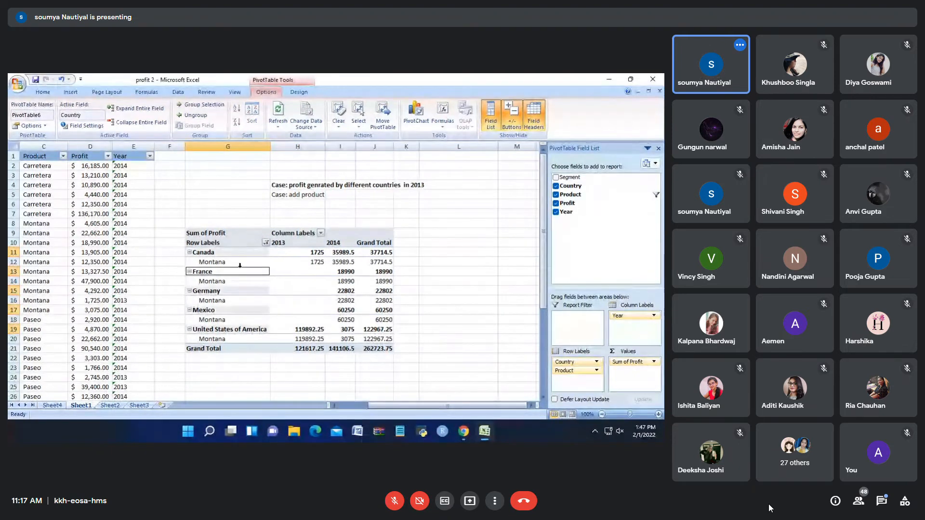
{"action": "left_click", "coordinate": [598, 371]}
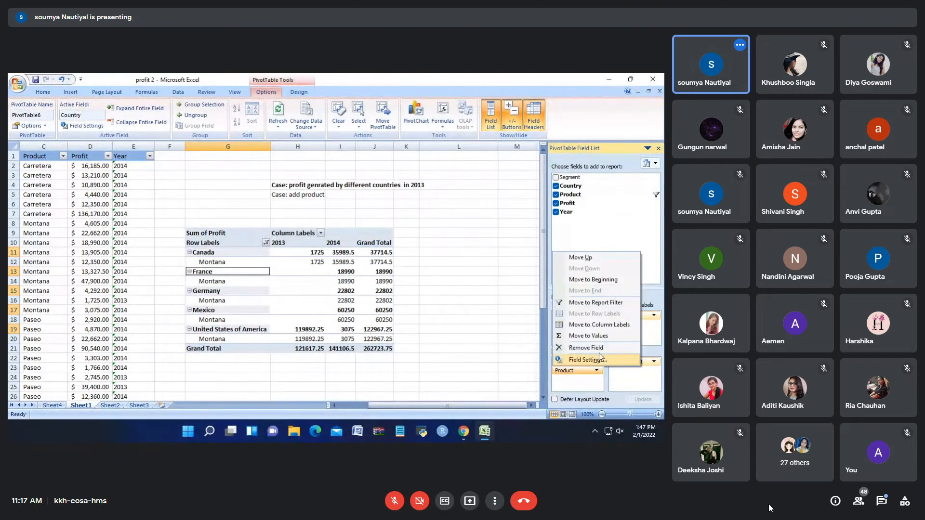
{"action": "left_click", "coordinate": [606, 362]}
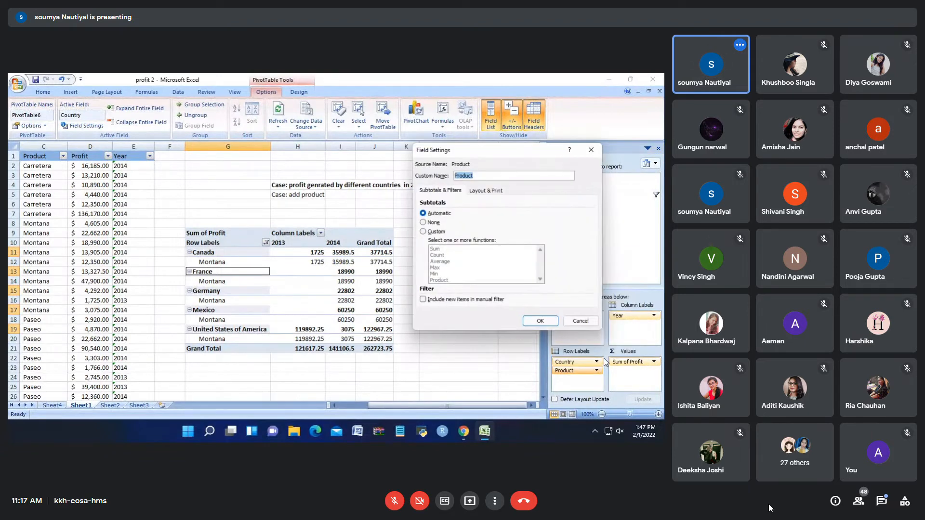
{"action": "left_click", "coordinate": [581, 322]}
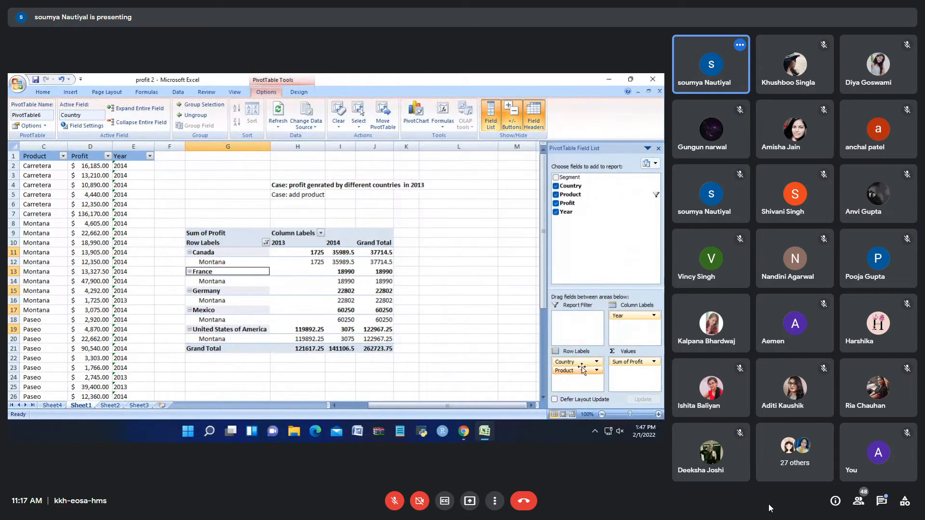
- Remove the Product field from the row labels and place it back in the PivotTable's report filter
{"action": "left_click_drag", "start_coordinate": [577, 370], "coordinate": [621, 247]}
{"action": "left_click_drag", "start_coordinate": [622, 246], "coordinate": [621, 244]}
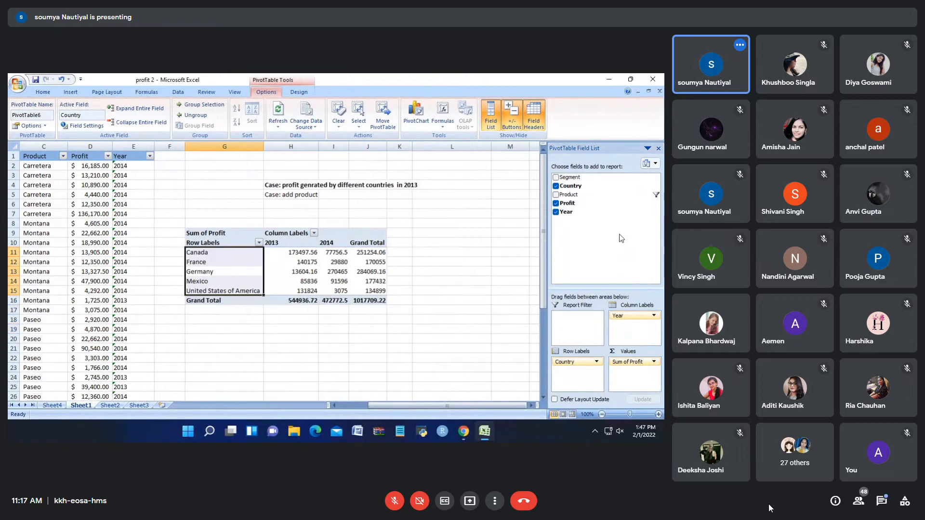
{"action": "left_click", "coordinate": [646, 197]}
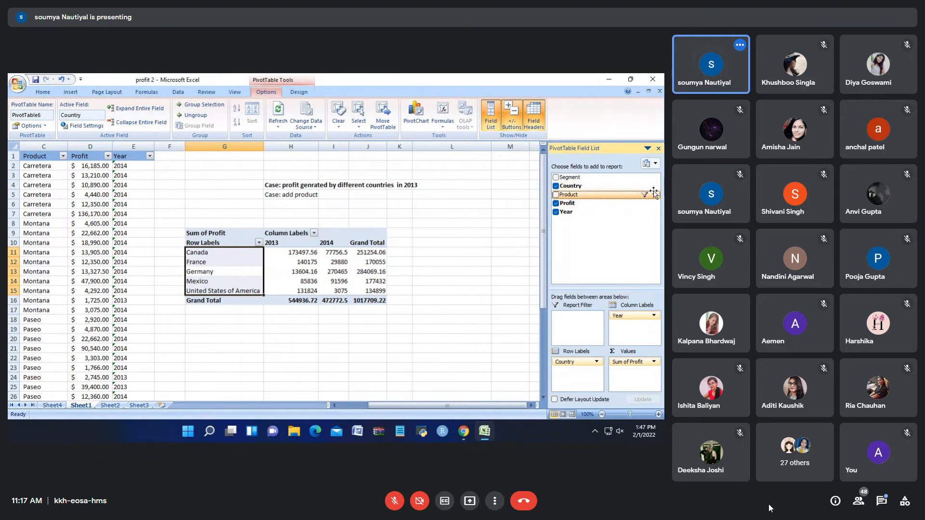
{"action": "left_click_drag", "start_coordinate": [651, 201], "coordinate": [577, 321]}
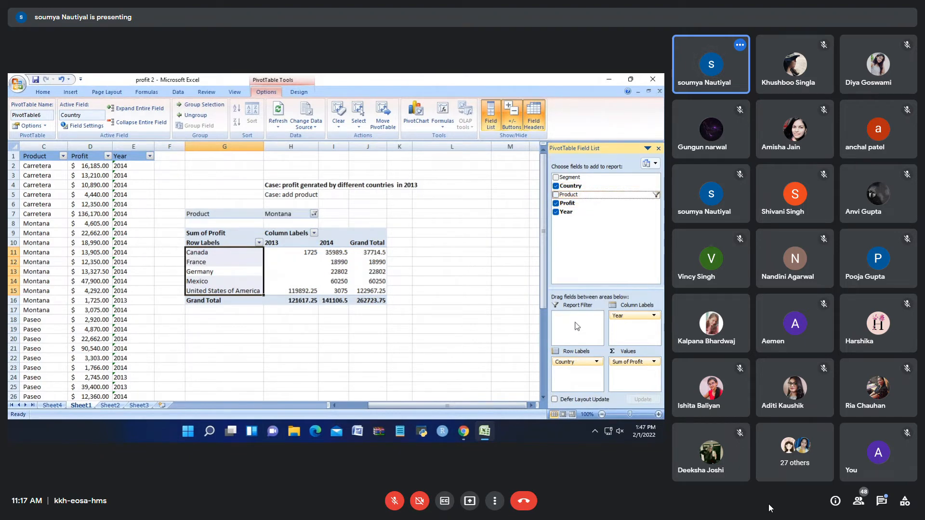
- Include all products in the Product report filter and nest the Product field beneath Country in the row labels
{"action": "left_click", "coordinate": [313, 213]}
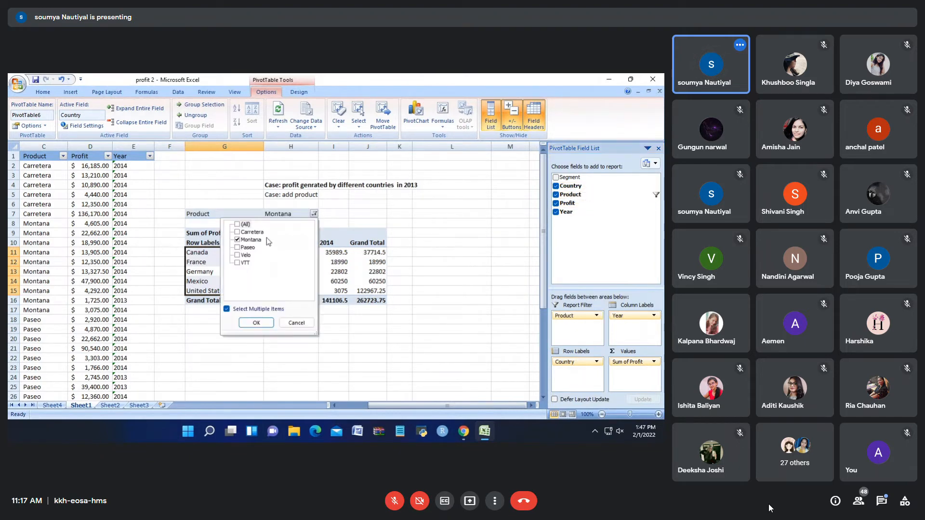
{"action": "left_click", "coordinate": [243, 324]}
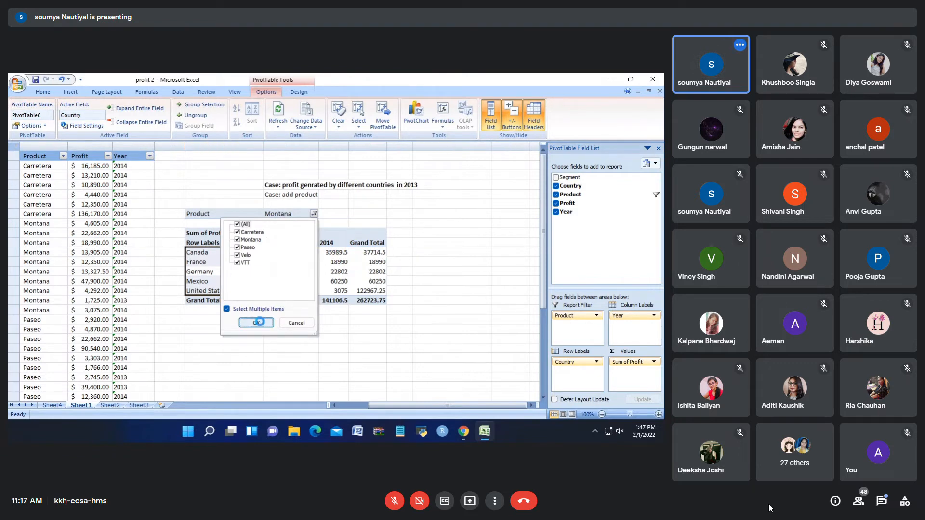
{"action": "left_click_drag", "start_coordinate": [588, 316], "coordinate": [581, 378]}
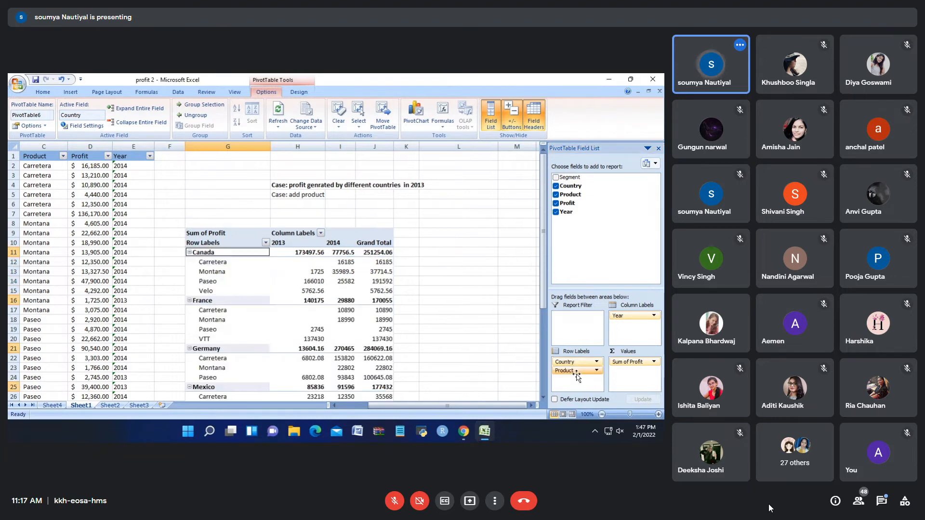
- Examine the products listed beneath each country in the PivotTable, starting with Canada's
{"action": "scroll", "coordinate": [398, 312], "scroll_direction": "down", "scroll_amount": 3}
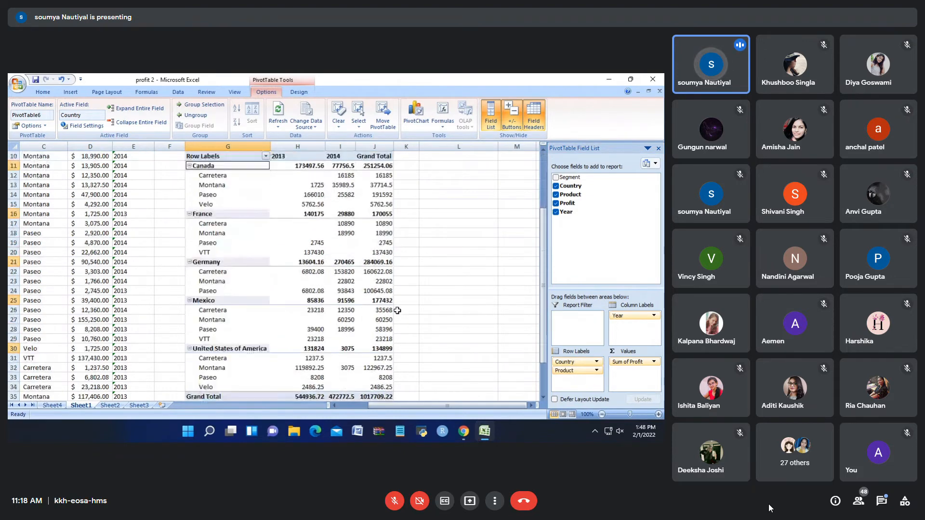
{"action": "left_click_drag", "start_coordinate": [219, 176], "coordinate": [352, 206]}
{"action": "left_click", "coordinate": [313, 218]}
{"action": "left_click_drag", "start_coordinate": [217, 176], "coordinate": [220, 205]}
{"action": "scroll", "coordinate": [235, 219], "scroll_direction": "down", "scroll_amount": 1}
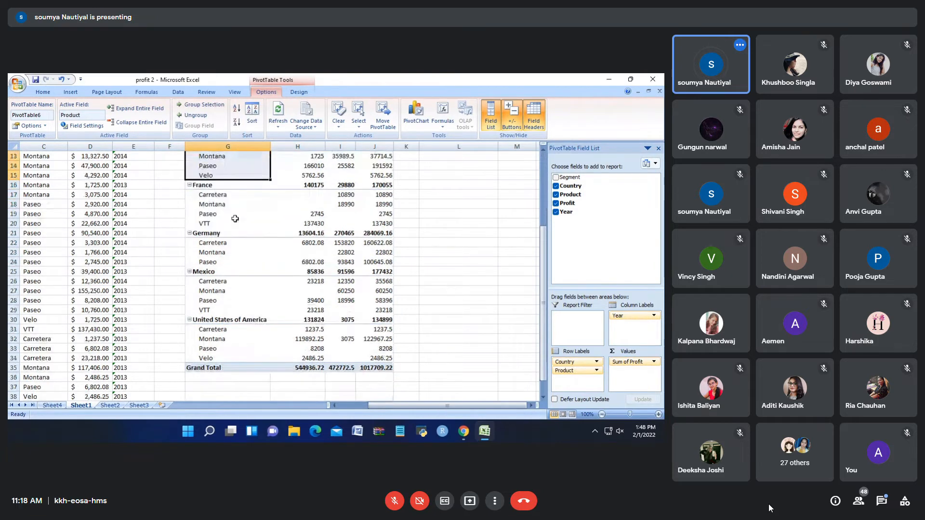
- Examine the blank 2013 and 2014 profit cells of individual products across all the countries
{"action": "scroll", "coordinate": [235, 219], "scroll_direction": "up", "scroll_amount": 3}
{"action": "left_click", "coordinate": [307, 185]}
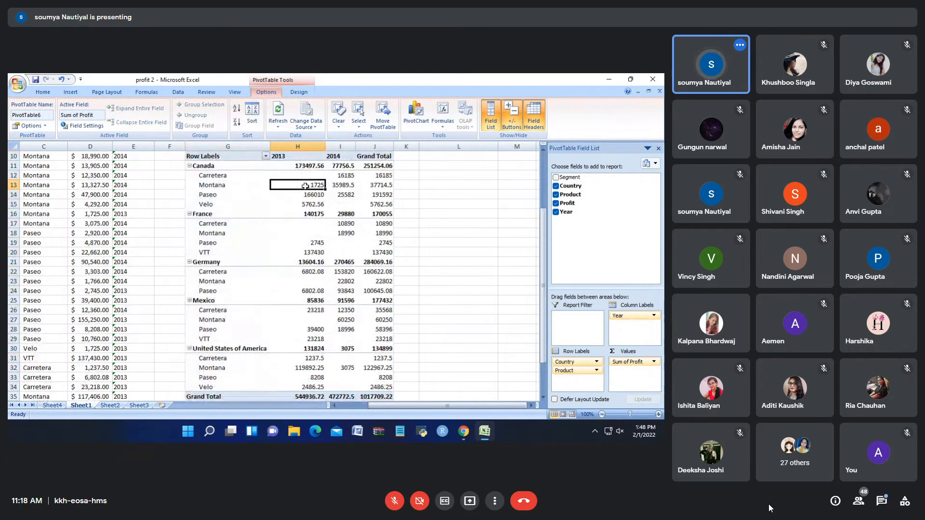
{"action": "left_click", "coordinate": [345, 205]}
{"action": "left_click", "coordinate": [318, 233]}
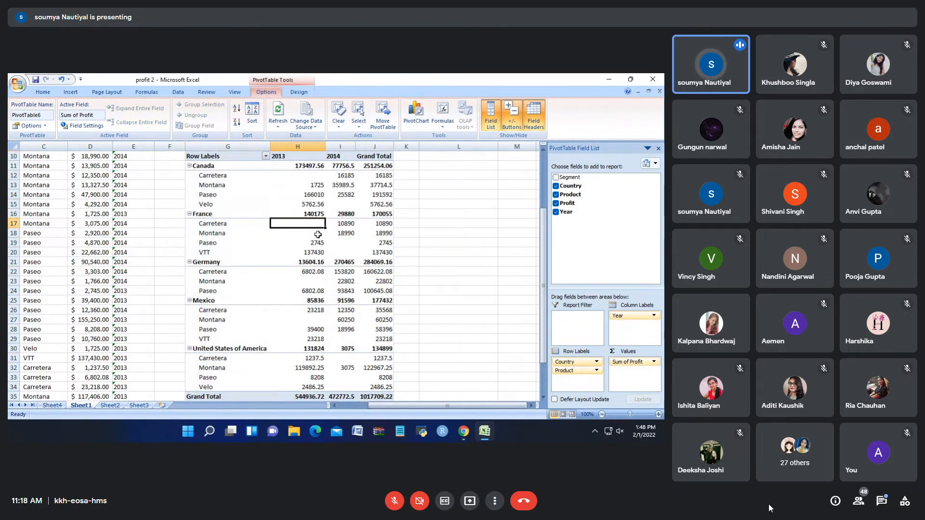
{"action": "left_click", "coordinate": [340, 245]}
{"action": "left_click_drag", "start_coordinate": [342, 254], "coordinate": [336, 263]}
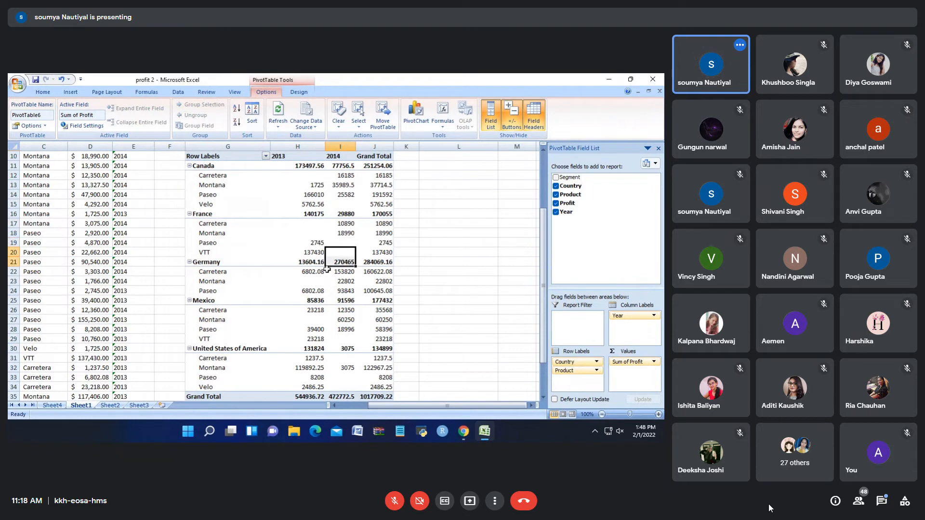
{"action": "left_click", "coordinate": [310, 283]}
{"action": "left_click", "coordinate": [319, 321]}
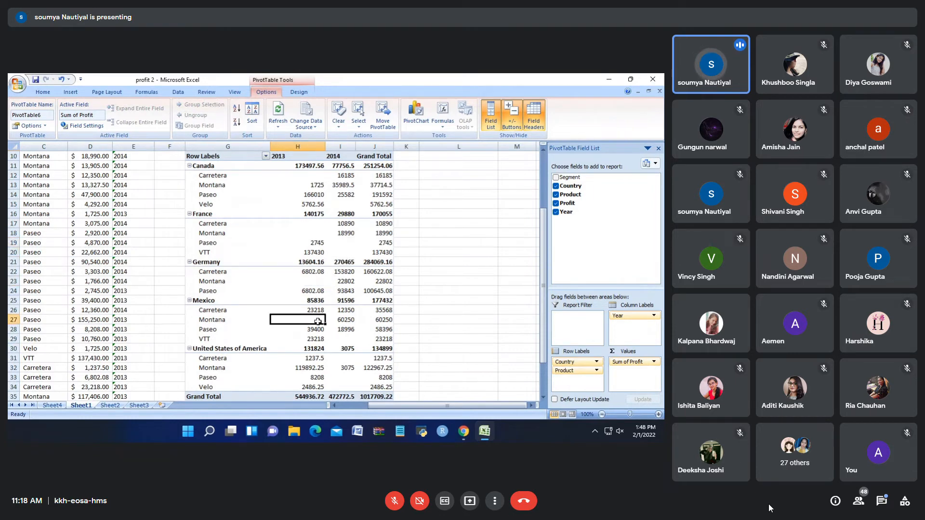
{"action": "left_click", "coordinate": [341, 339]}
{"action": "left_click", "coordinate": [342, 366]}
{"action": "scroll", "coordinate": [342, 348], "scroll_direction": "down", "scroll_amount": 1}
{"action": "left_click", "coordinate": [343, 349]}
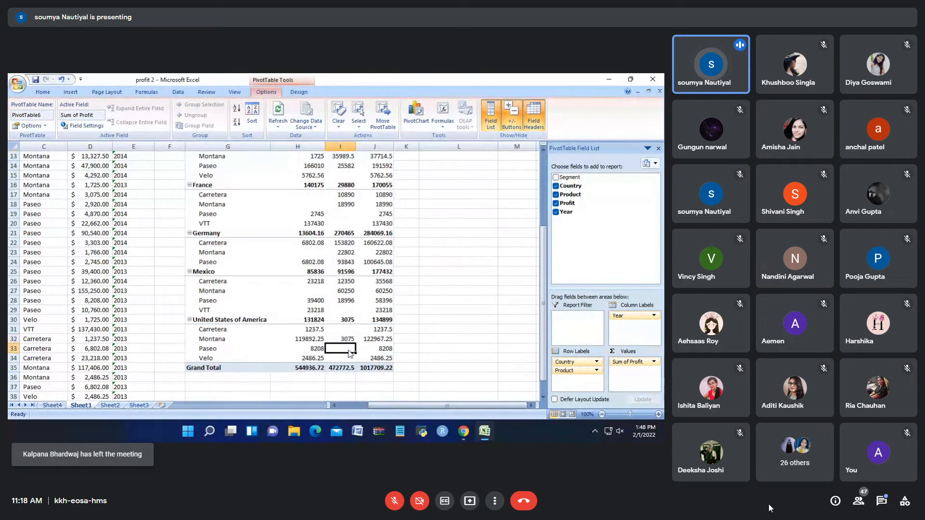
{"action": "left_click", "coordinate": [348, 359]}
{"action": "left_click", "coordinate": [347, 329]}
{"action": "scroll", "coordinate": [347, 332], "scroll_direction": "up", "scroll_amount": 1}
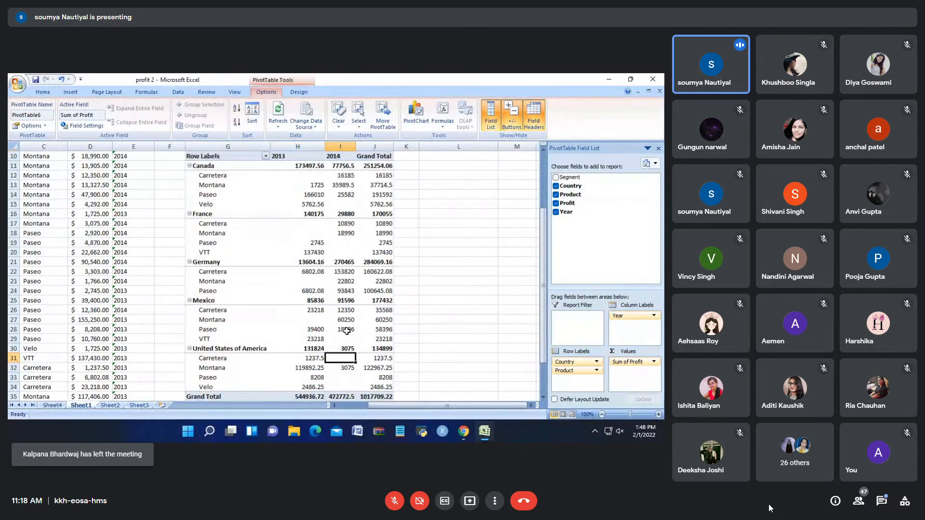
{"action": "scroll", "coordinate": [347, 331], "scroll_direction": "up", "scroll_amount": 1}
{"action": "left_click", "coordinate": [297, 204]}
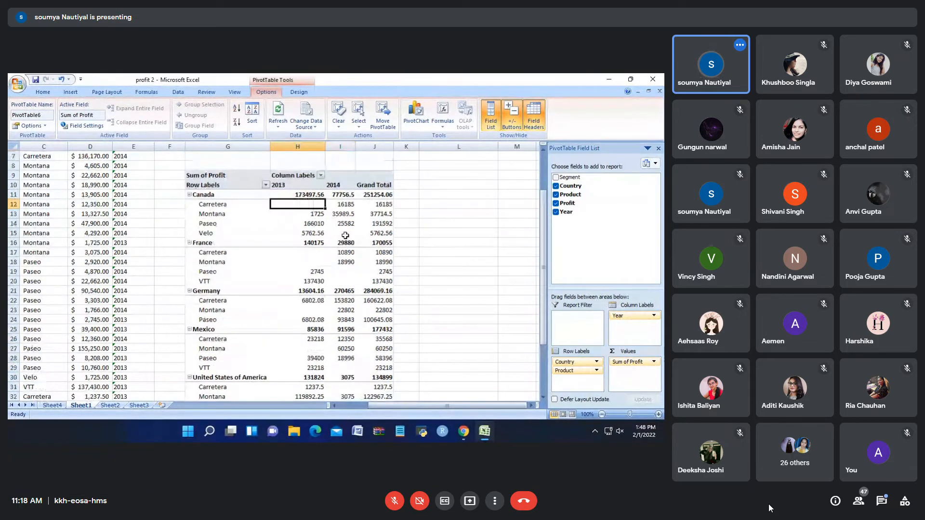
{"action": "left_click", "coordinate": [345, 235]}
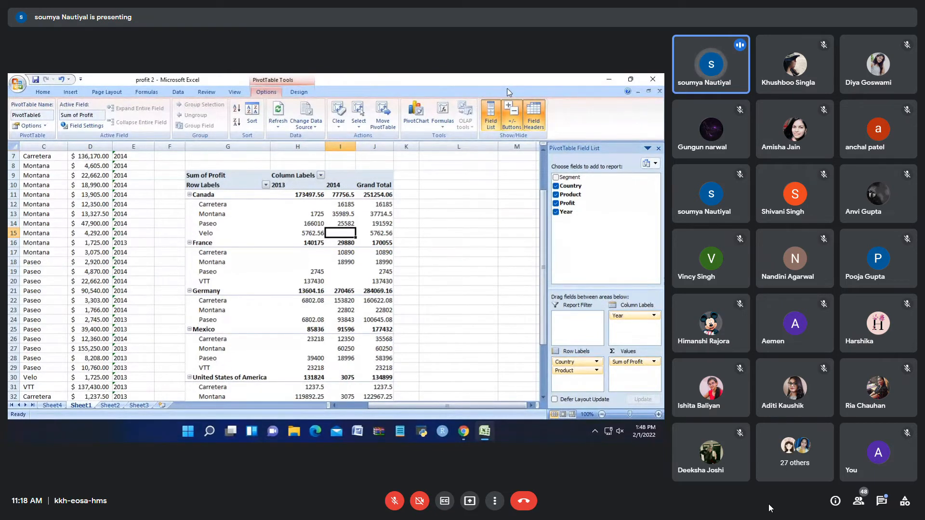
{"action": "left_click", "coordinate": [311, 205]}
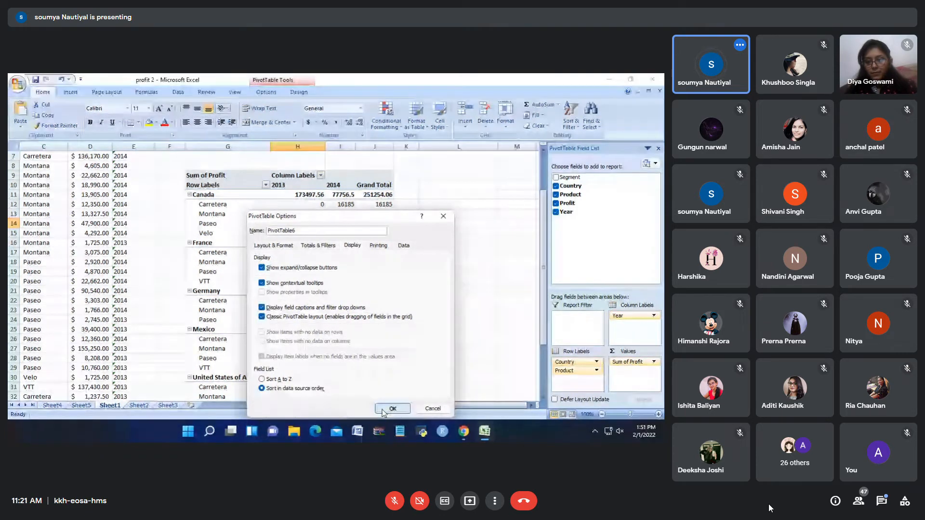
- Examine the classic PivotTable layout, including the Country, Product and Year headings and each country's total row
{"action": "left_click", "coordinate": [451, 312]}
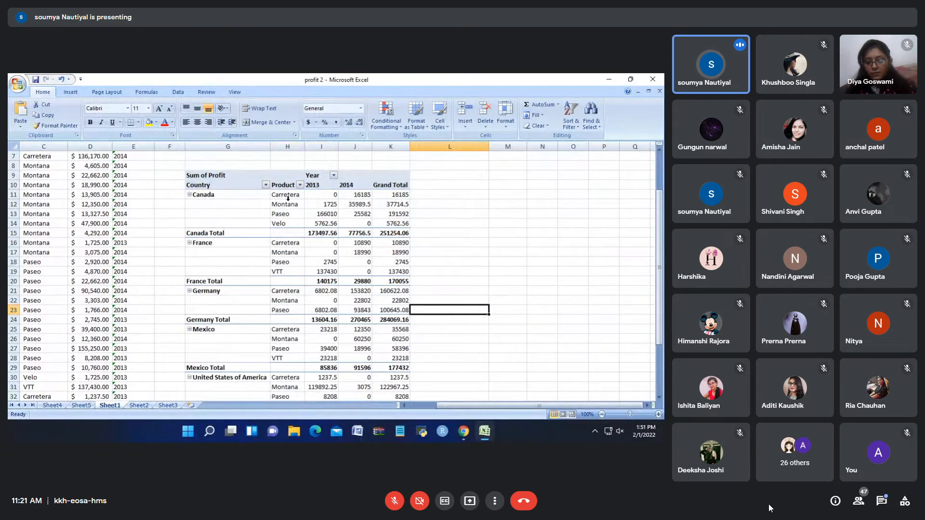
{"action": "left_click", "coordinate": [215, 188]}
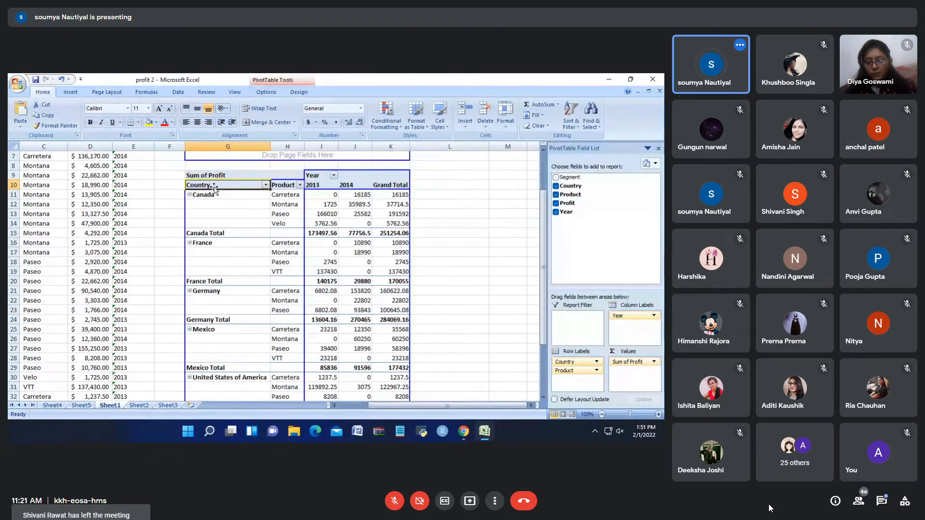
{"action": "left_click", "coordinate": [316, 177]}
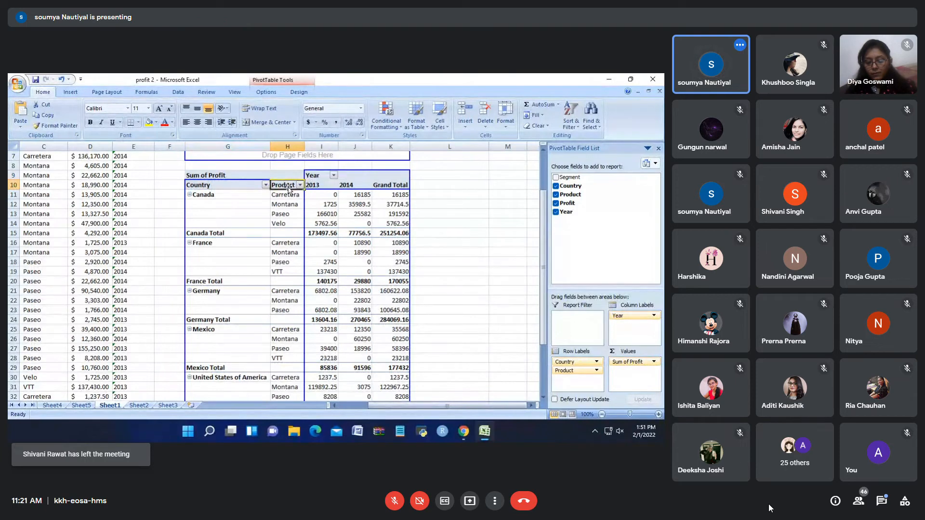
{"action": "left_click", "coordinate": [470, 232]}
{"action": "scroll", "coordinate": [400, 258], "scroll_direction": "down", "scroll_amount": 1}
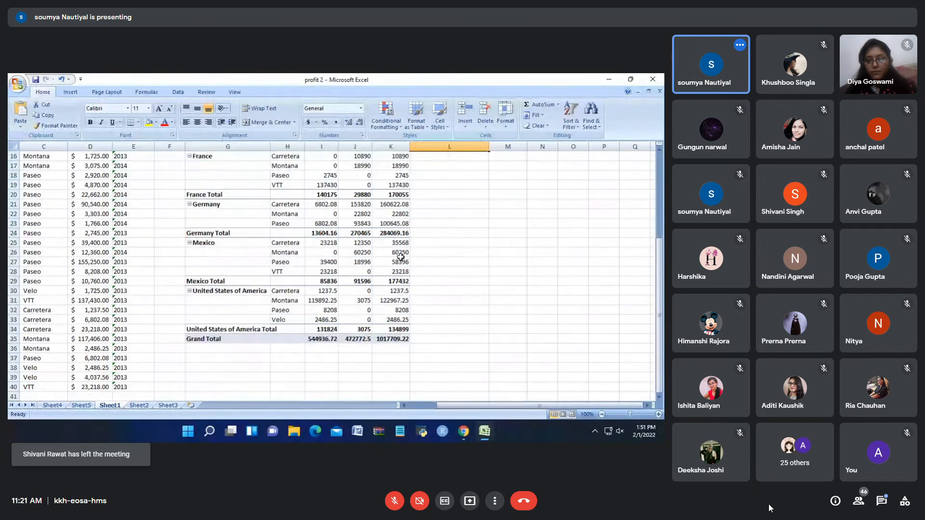
{"action": "scroll", "coordinate": [401, 258], "scroll_direction": "up", "scroll_amount": 2}
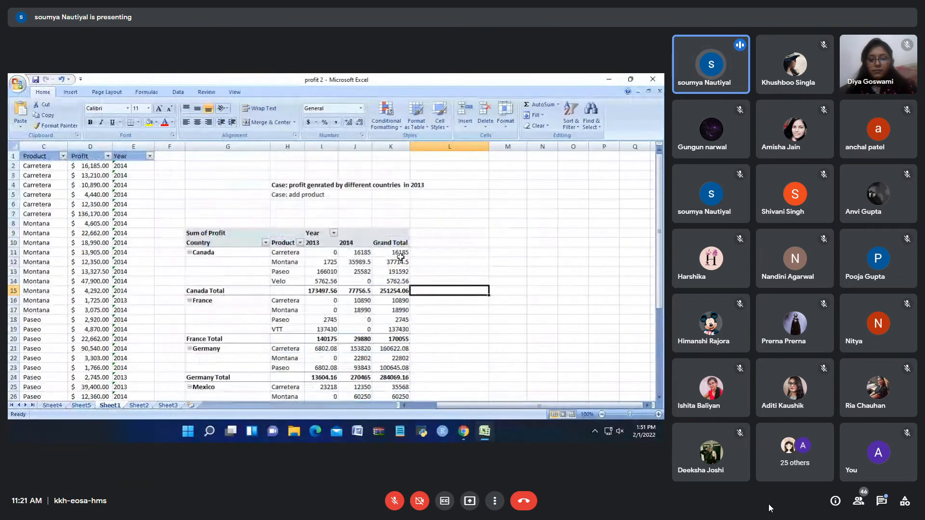
{"action": "scroll", "coordinate": [400, 257], "scroll_direction": "down", "scroll_amount": 2}
{"action": "scroll", "coordinate": [400, 257], "scroll_direction": "down", "scroll_amount": 1}
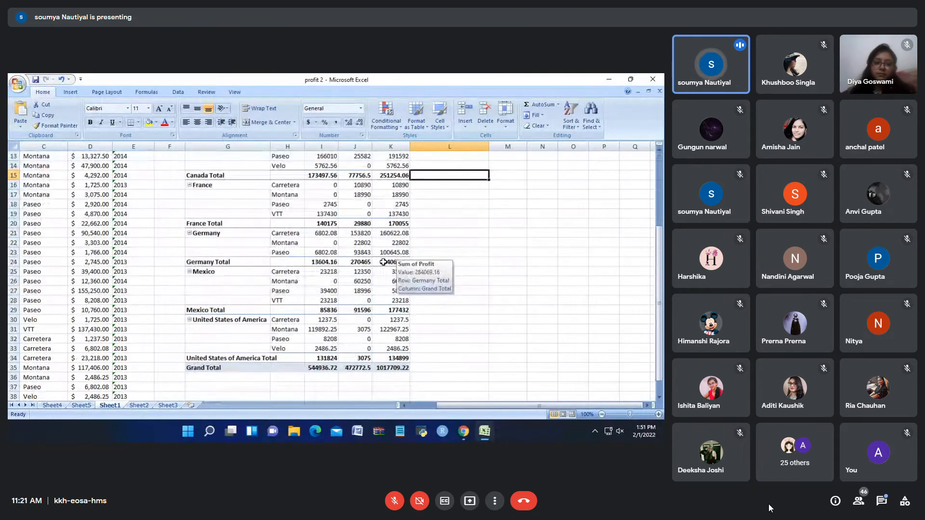
{"action": "scroll", "coordinate": [383, 262], "scroll_direction": "up", "scroll_amount": 2}
{"action": "left_click", "coordinate": [322, 281]}
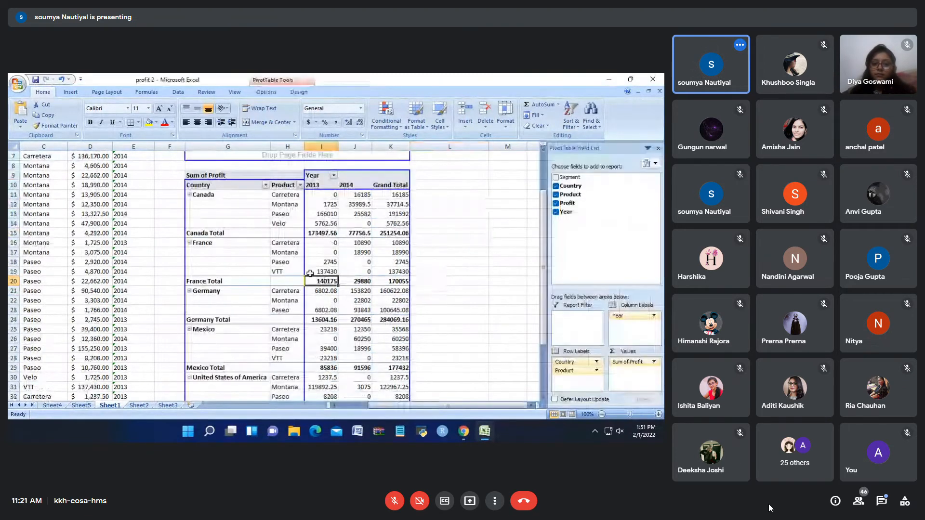
- Disable the classic PivotTable layout in the PivotTable's display options
{"action": "right_click", "coordinate": [340, 223]}
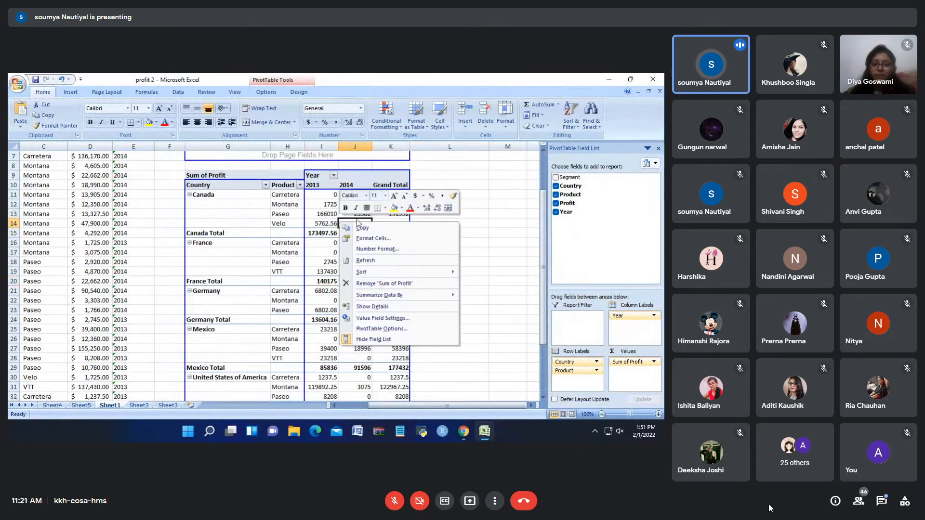
{"action": "left_click", "coordinate": [381, 329]}
{"action": "left_click", "coordinate": [399, 249]}
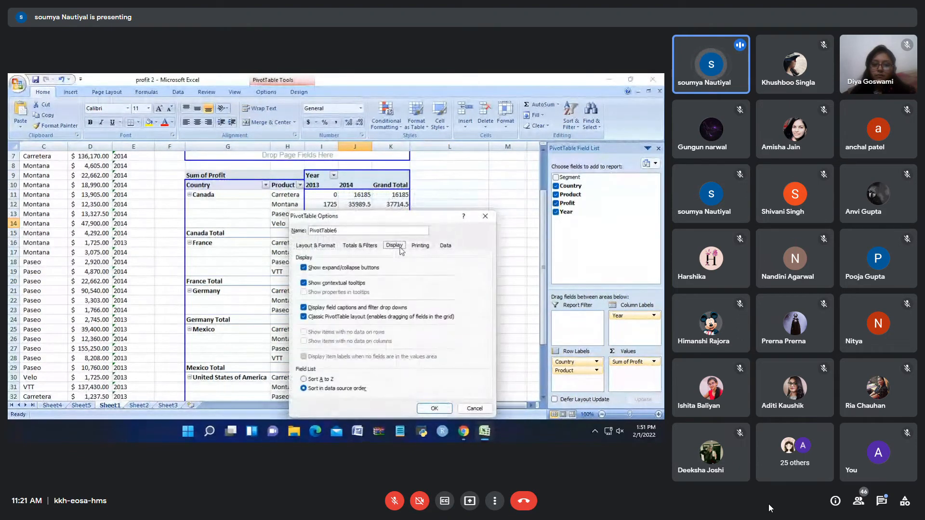
{"action": "left_click", "coordinate": [304, 317]}
{"action": "left_click", "coordinate": [435, 408]}
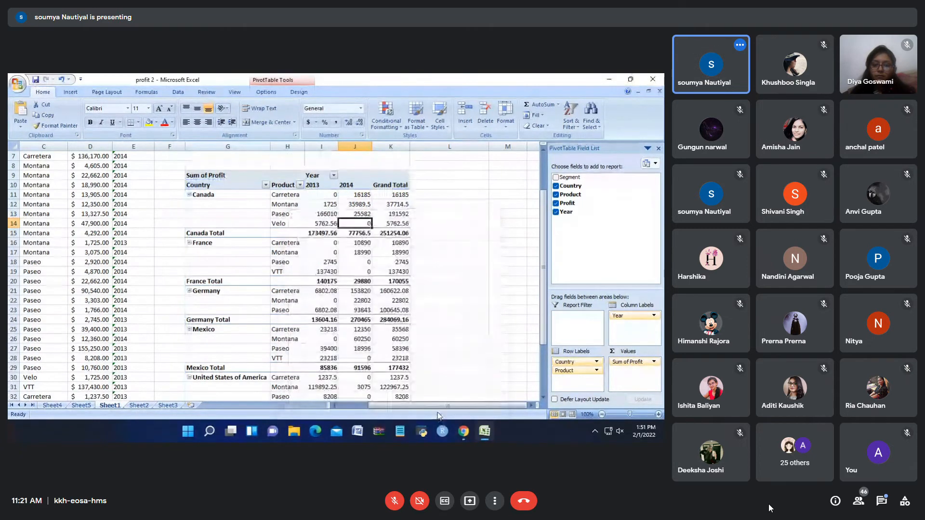
- Review the PivotTable's profits by country, product and year against the stated cases above it
{"action": "left_click", "coordinate": [395, 337]}
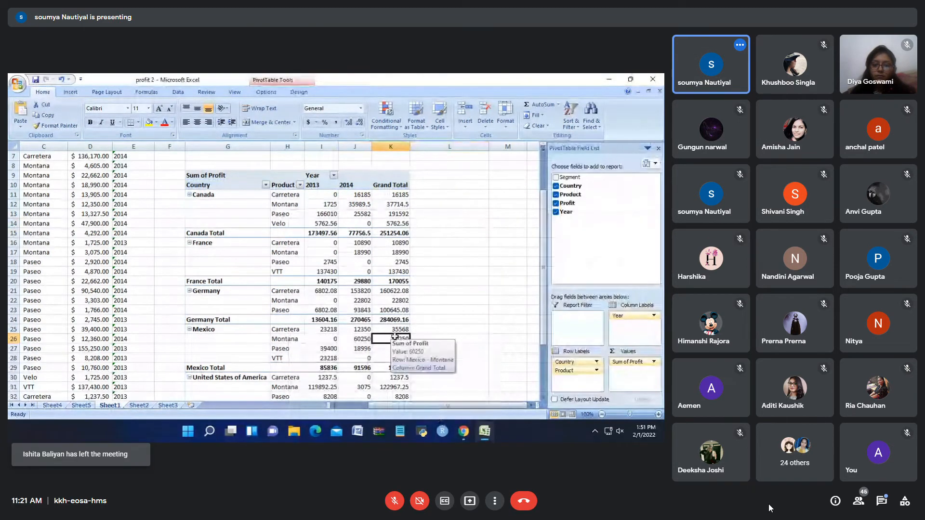
{"action": "scroll", "coordinate": [395, 337], "scroll_direction": "down", "scroll_amount": 2}
{"action": "scroll", "coordinate": [395, 337], "scroll_direction": "up", "scroll_amount": 3}
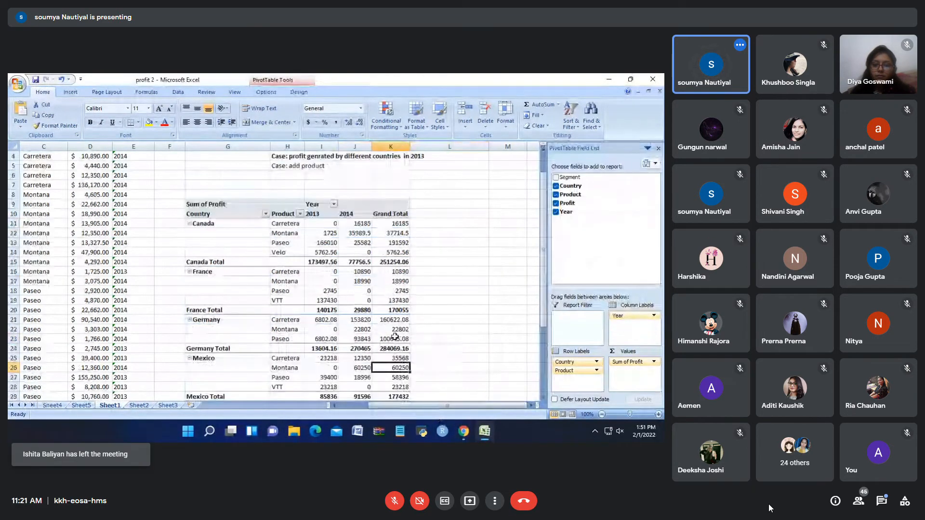
{"action": "scroll", "coordinate": [396, 337], "scroll_direction": "up", "scroll_amount": 1}
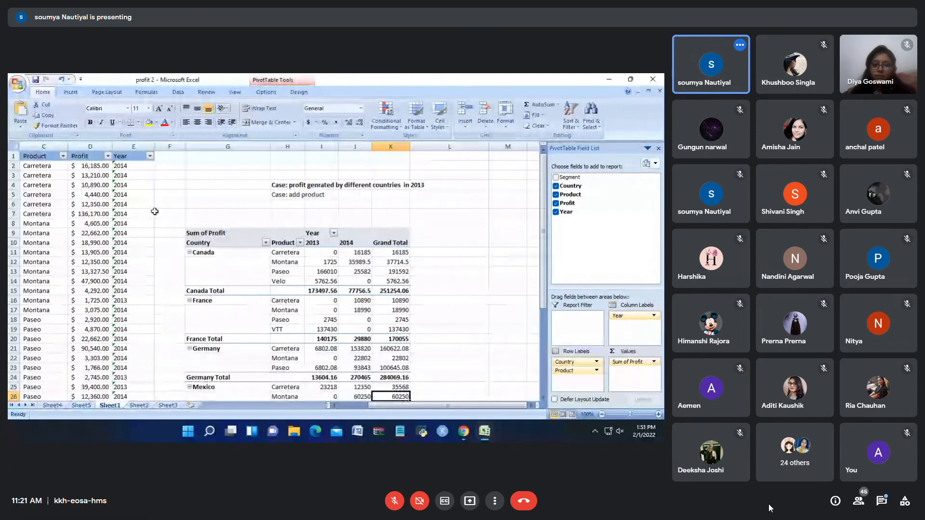
{"action": "scroll", "coordinate": [358, 302], "scroll_direction": "down", "scroll_amount": 1}
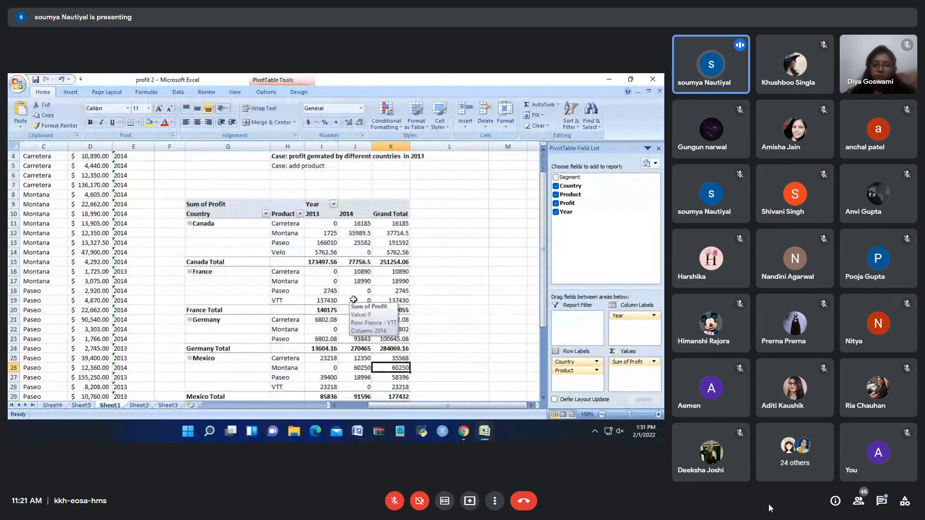
{"action": "scroll", "coordinate": [355, 301], "scroll_direction": "down", "scroll_amount": 1}
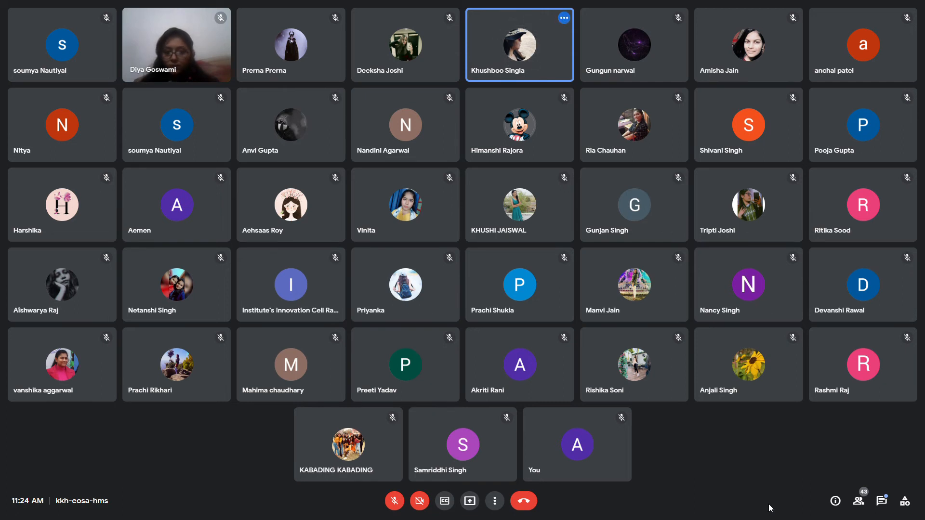
- Show the in-call messages in Google Meet and mute the microphone in the presenter's shared meeting window
{"action": "left_click", "coordinate": [882, 501]}
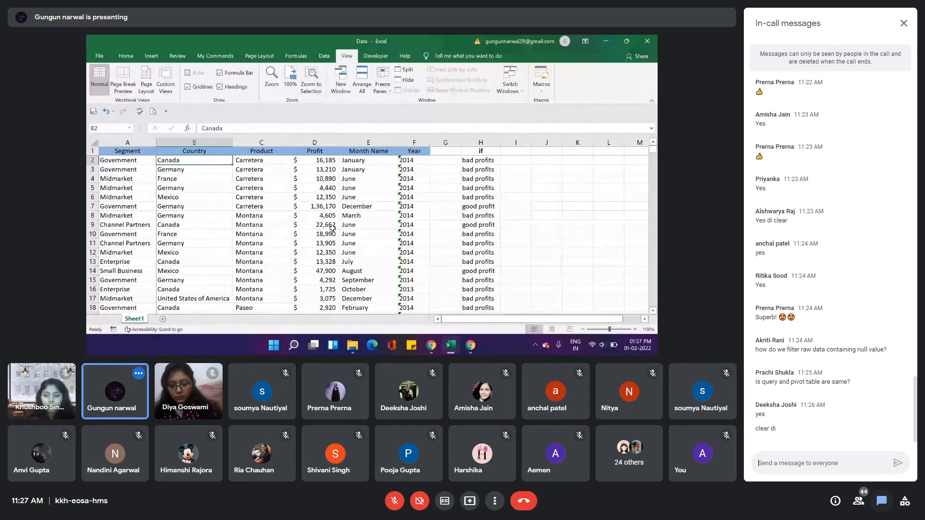
{"action": "left_click", "coordinate": [430, 349]}
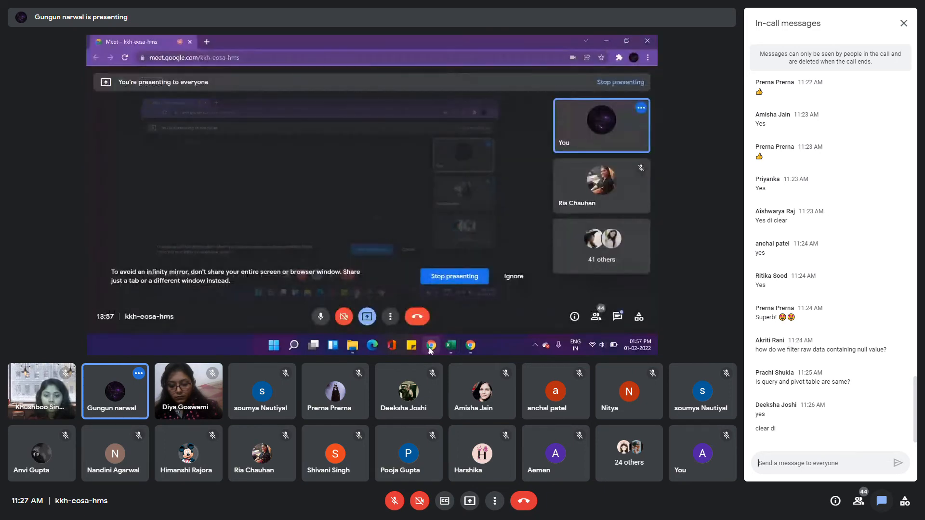
{"action": "left_click", "coordinate": [321, 318]}
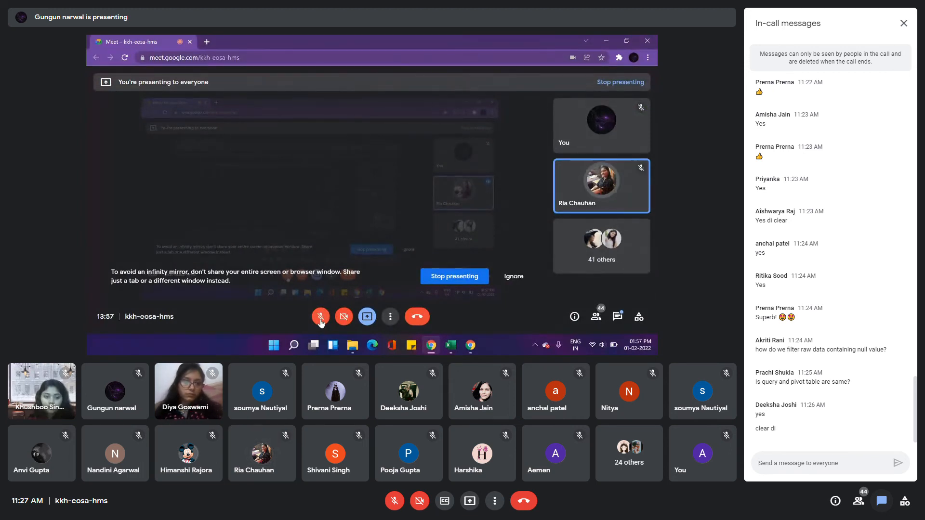
- Unmute the microphone in the presenter's shared meeting window and switch to the Data workbook in Excel
{"action": "left_click", "coordinate": [321, 318]}
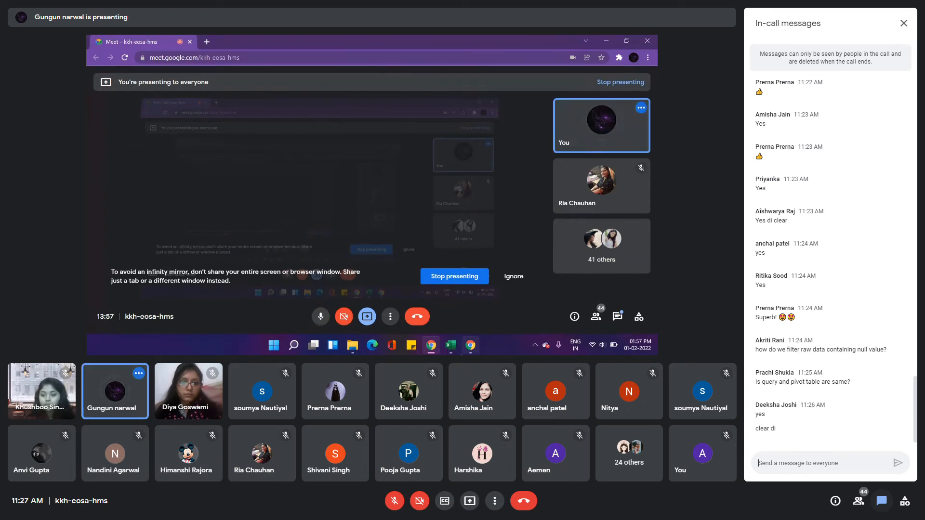
{"action": "left_click", "coordinate": [453, 353]}
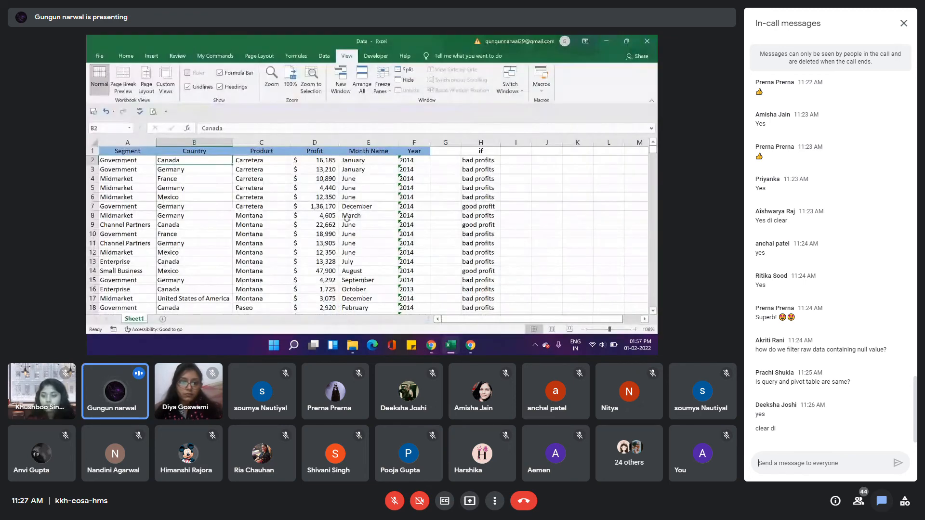
{"action": "left_click_drag", "start_coordinate": [97, 165], "coordinate": [97, 166]}
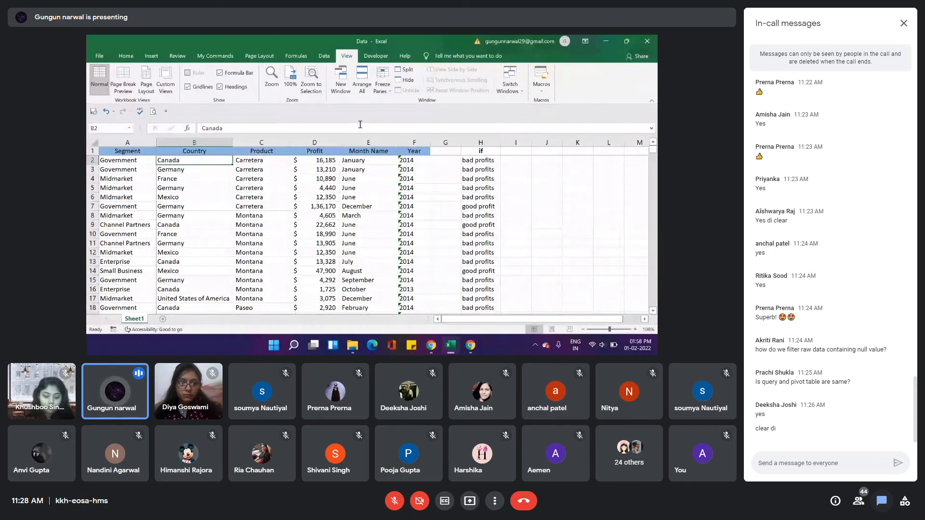
- Enter the long sample text "andbshgdsgfsfjshfusfhjshbhs" in cell J4, beside the data table
{"action": "left_click", "coordinate": [538, 213]}
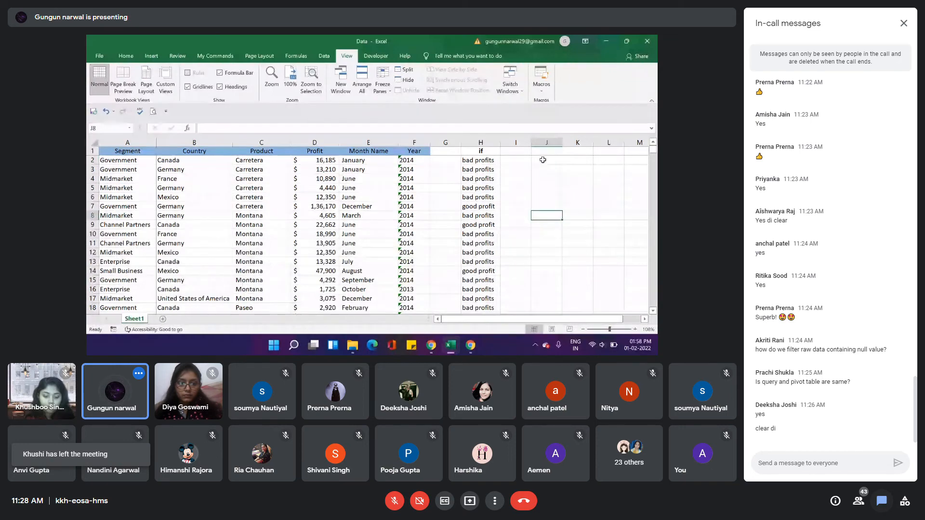
{"action": "left_click", "coordinate": [126, 57]}
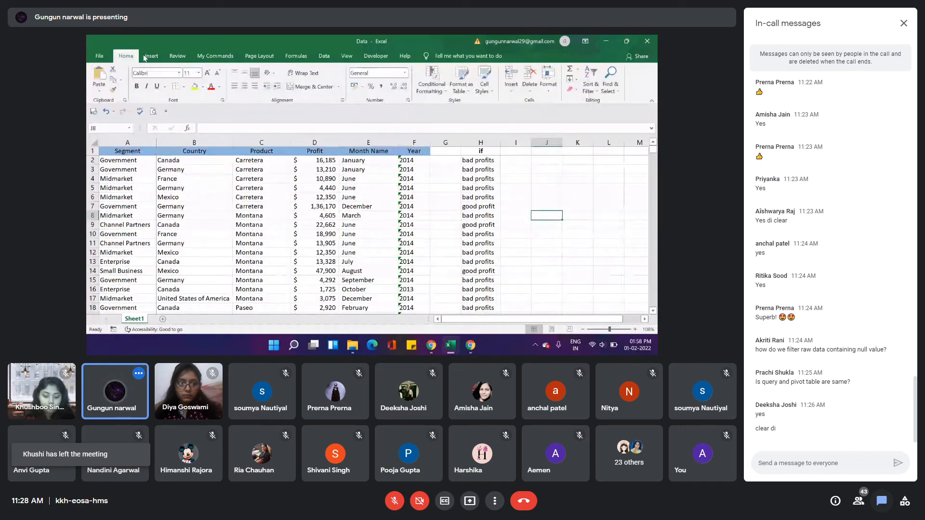
{"action": "left_click", "coordinate": [544, 178]}
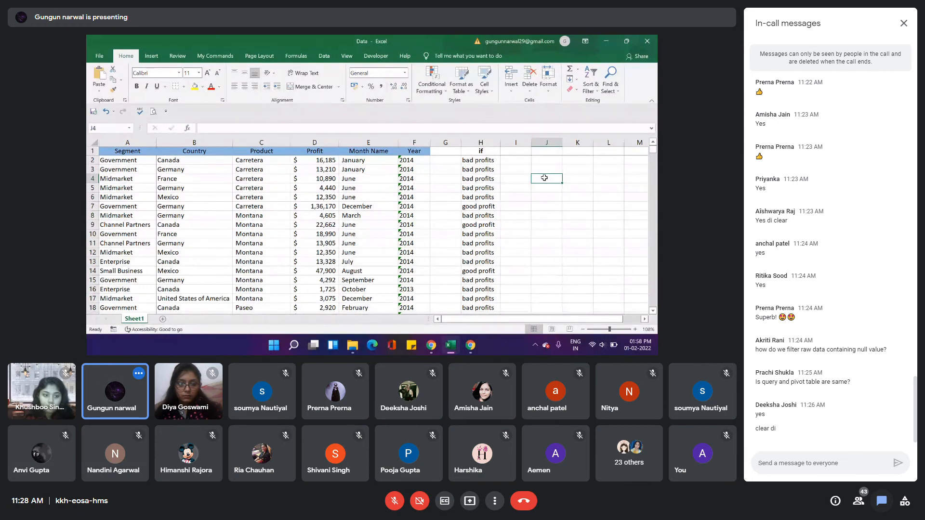
{"action": "type", "text": "andbshgdsgfsfjshfusfhjshbhs"}
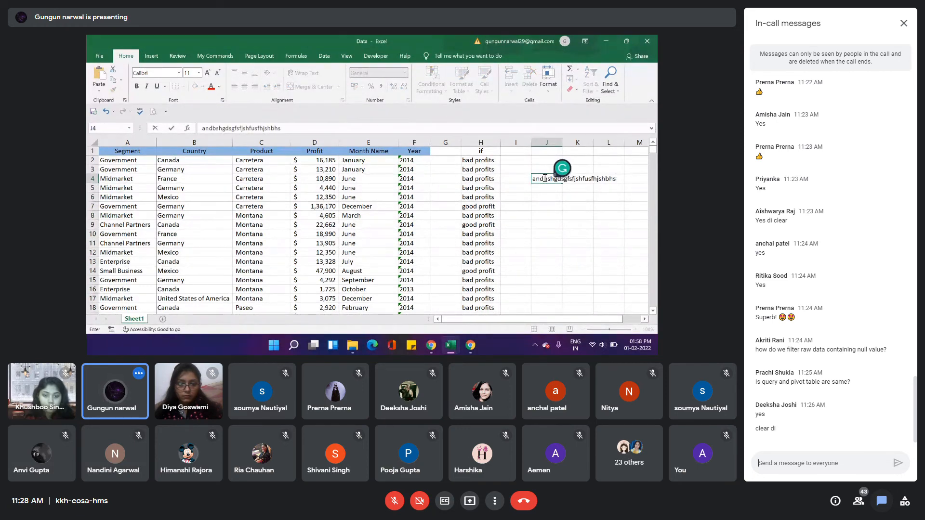
{"action": "left_click", "coordinate": [579, 215]}
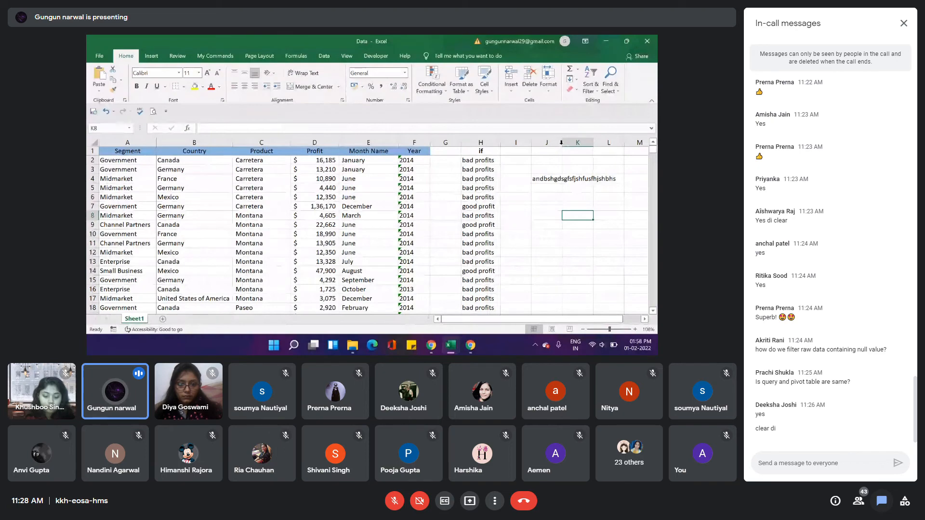
- Try widening column J to fit the sample text, undo the width change, and wrap the text within cell J4
{"action": "left_click_drag", "start_coordinate": [562, 142], "coordinate": [620, 143]}
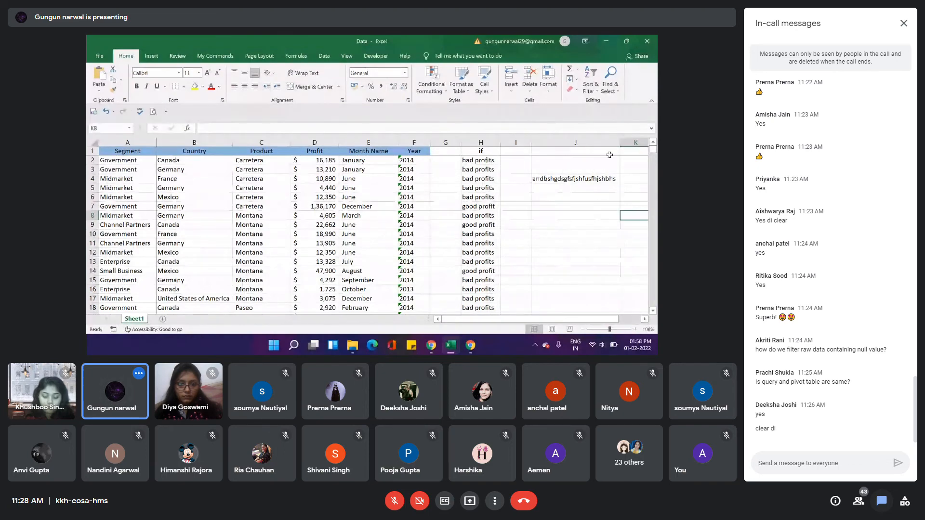
{"action": "key", "text": "ctrl+z"}
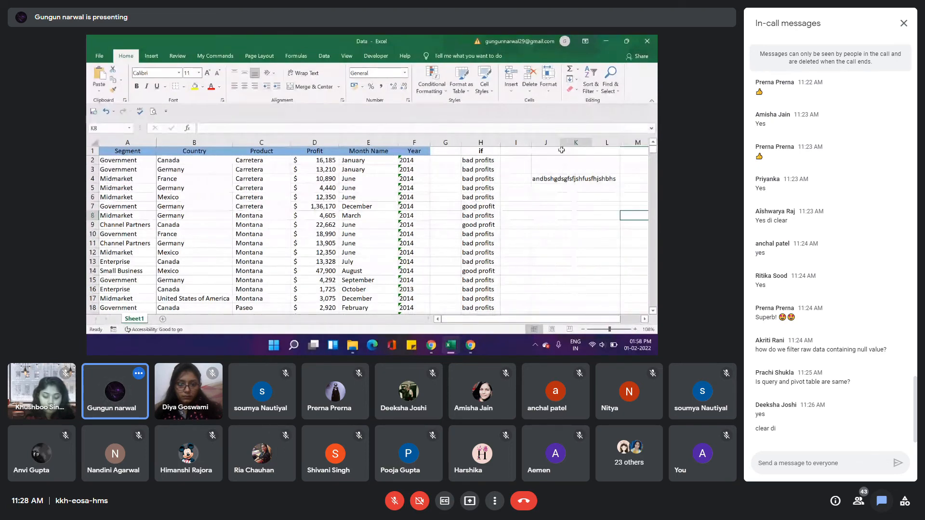
{"action": "left_click", "coordinate": [545, 179]}
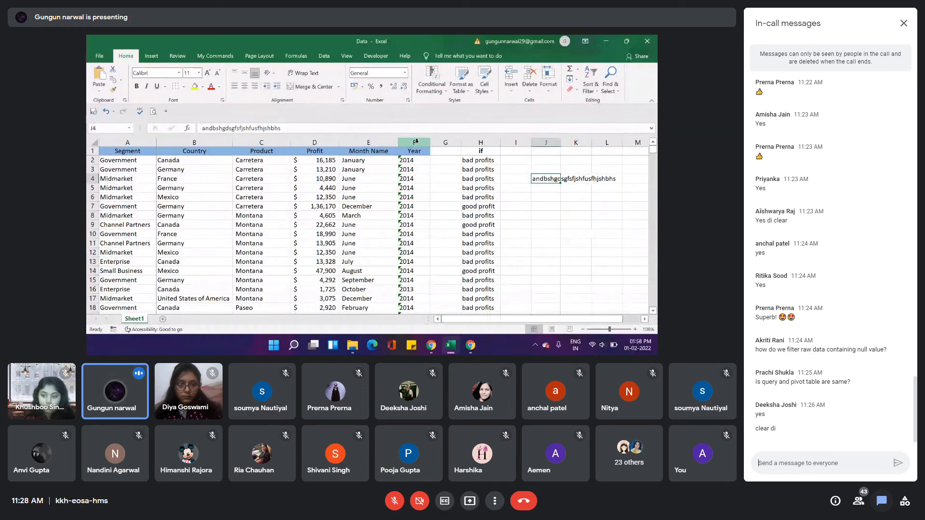
{"action": "left_click", "coordinate": [296, 73]}
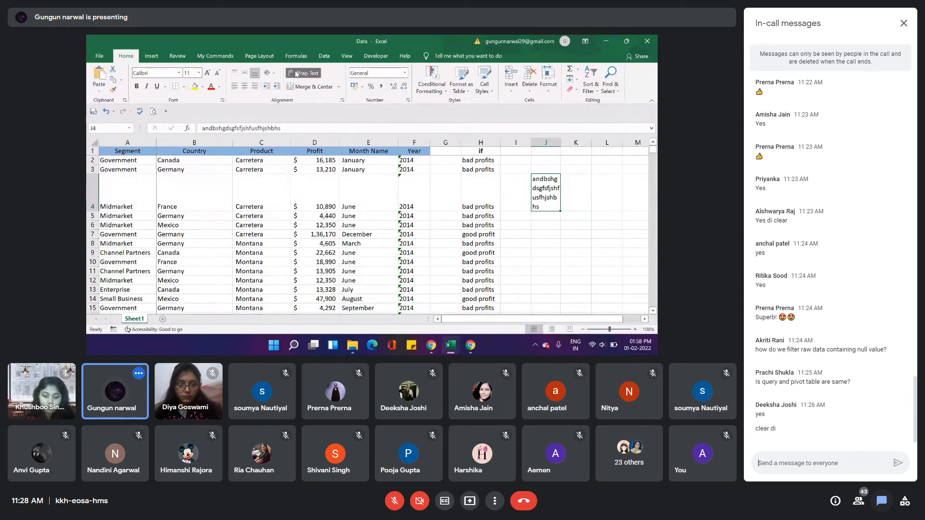